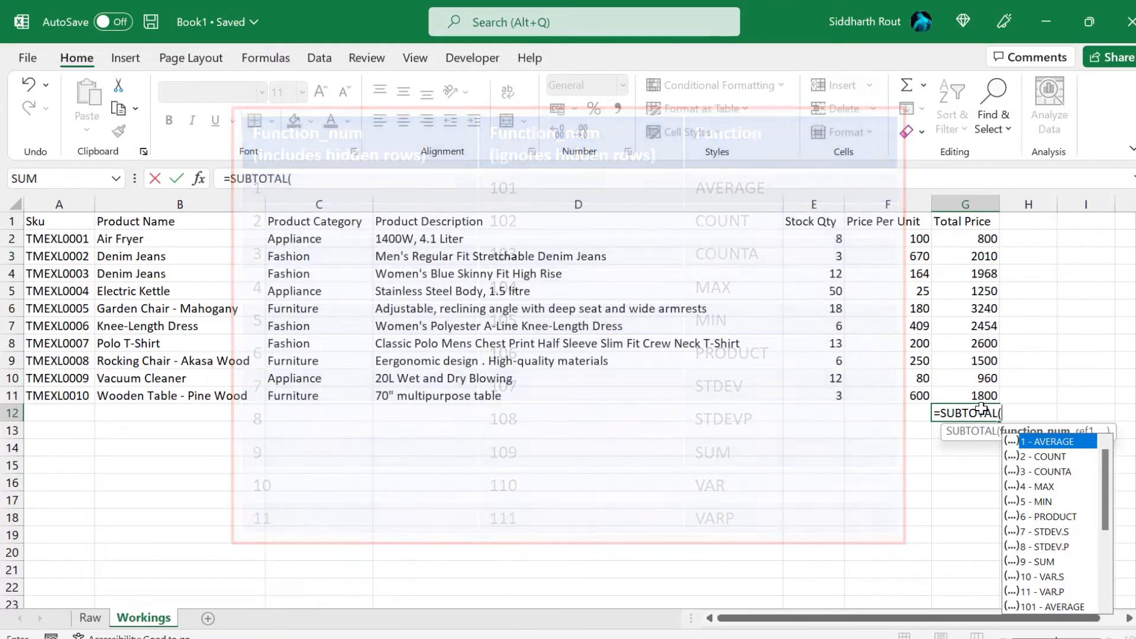
# Complete the total formula in G12 as =SUBTOTAL(9,G2:G11).
pyautogui.write('9')
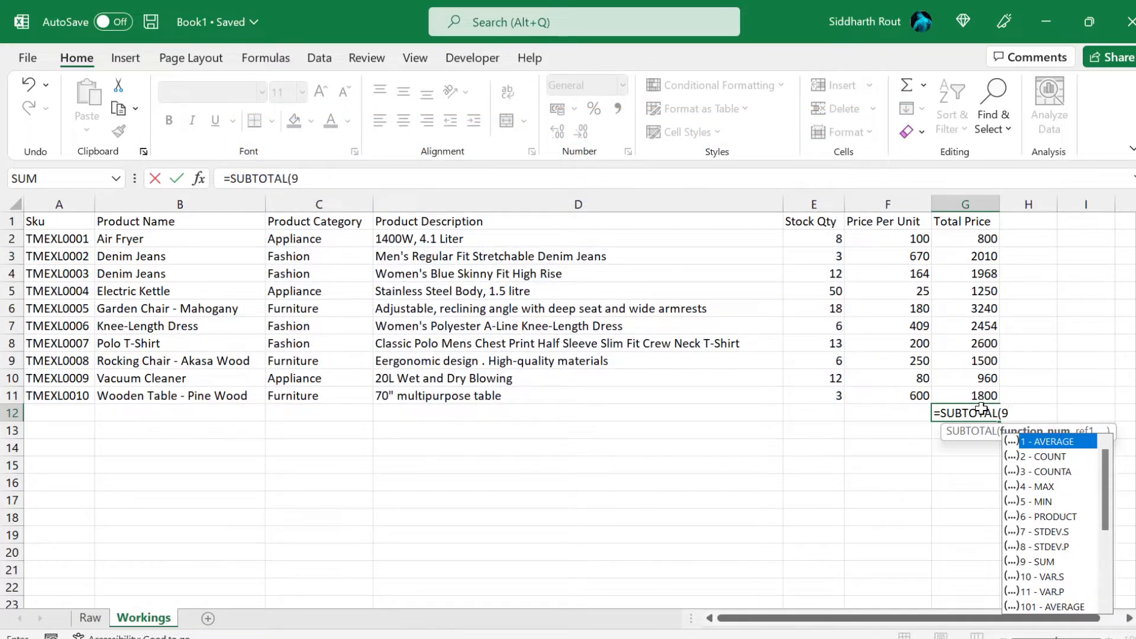
pyautogui.write(',')
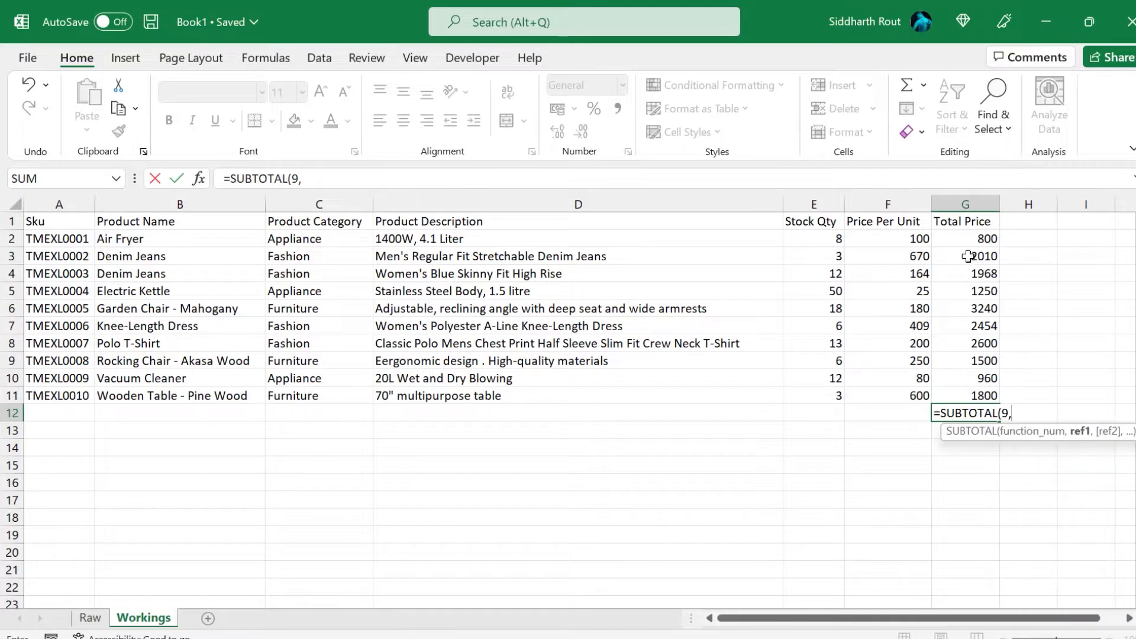
pyautogui.moveTo(964, 239); pyautogui.dragTo(980, 389)
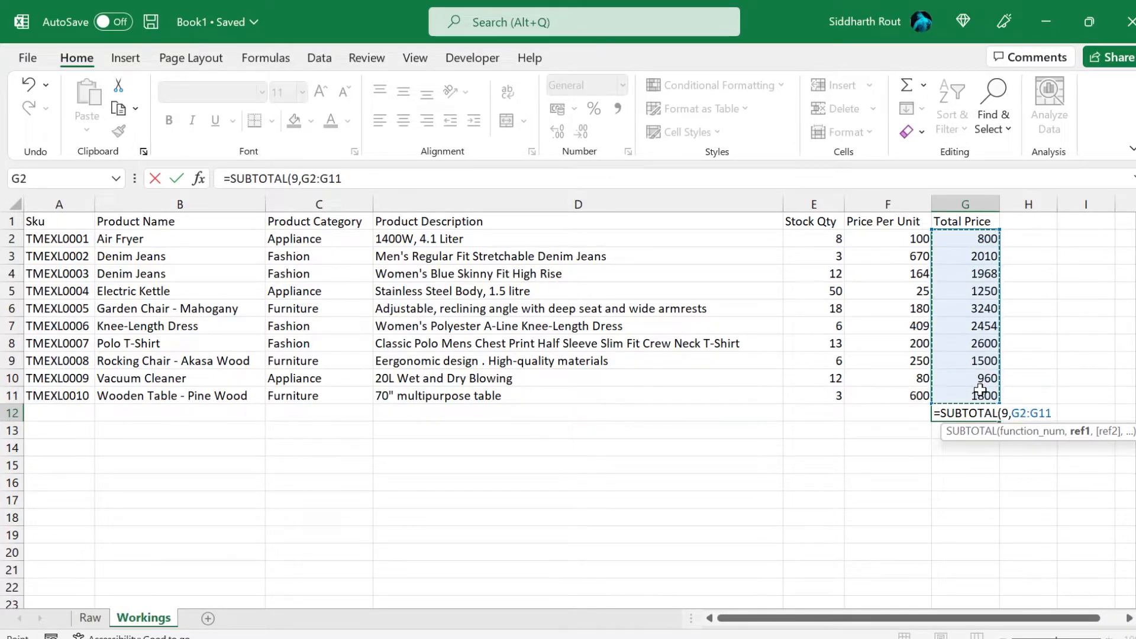
pyautogui.write(')')
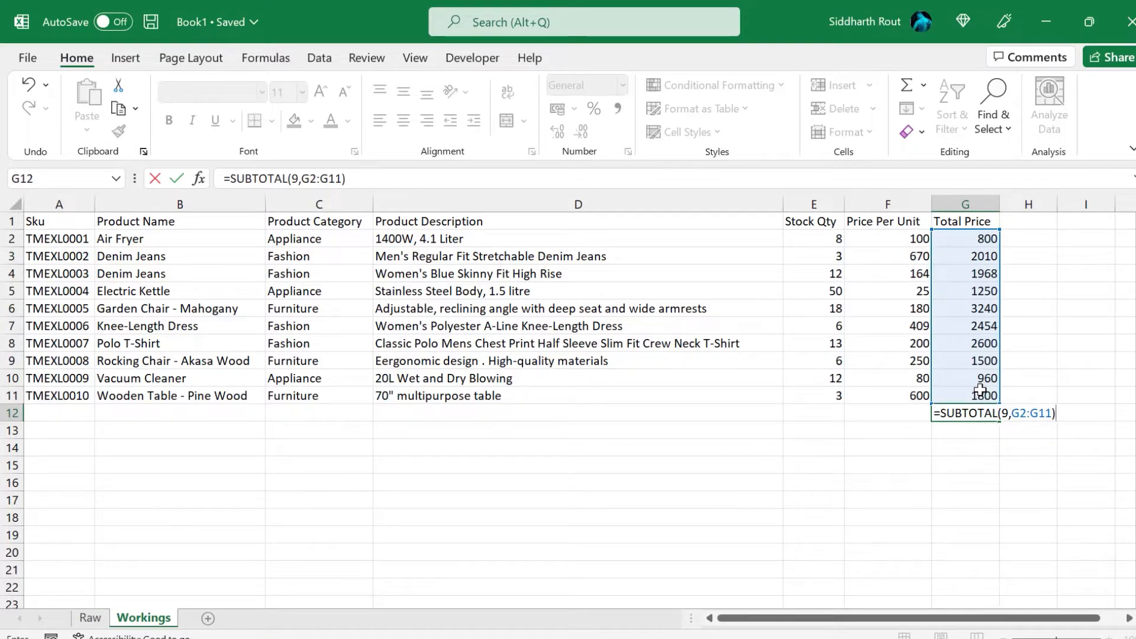
pyautogui.press('Return')
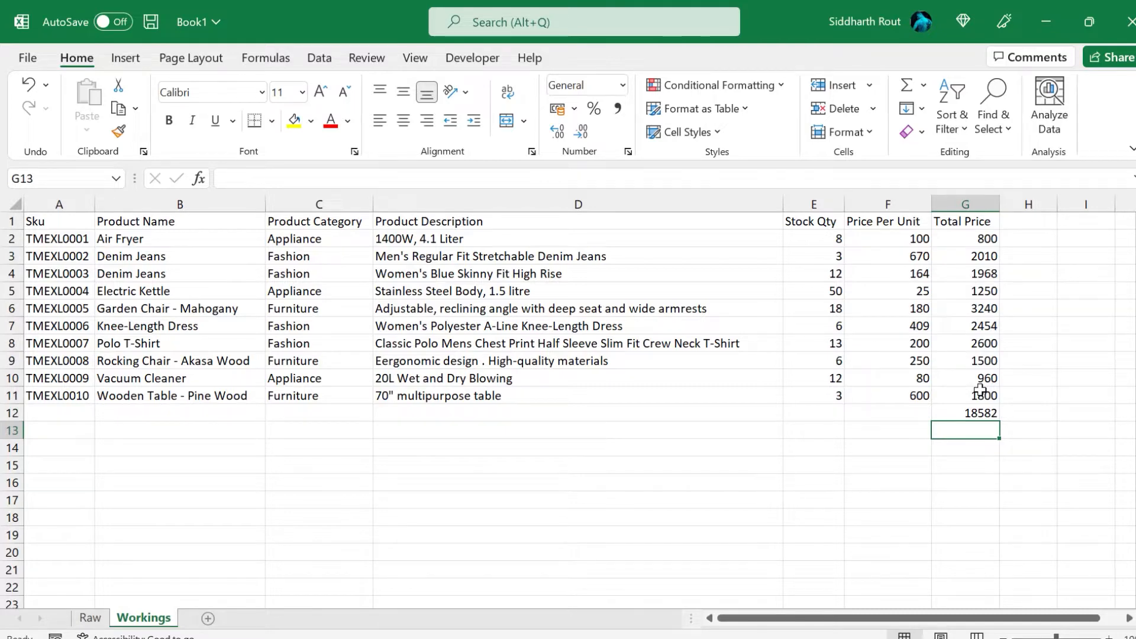
pyautogui.click(979, 411)
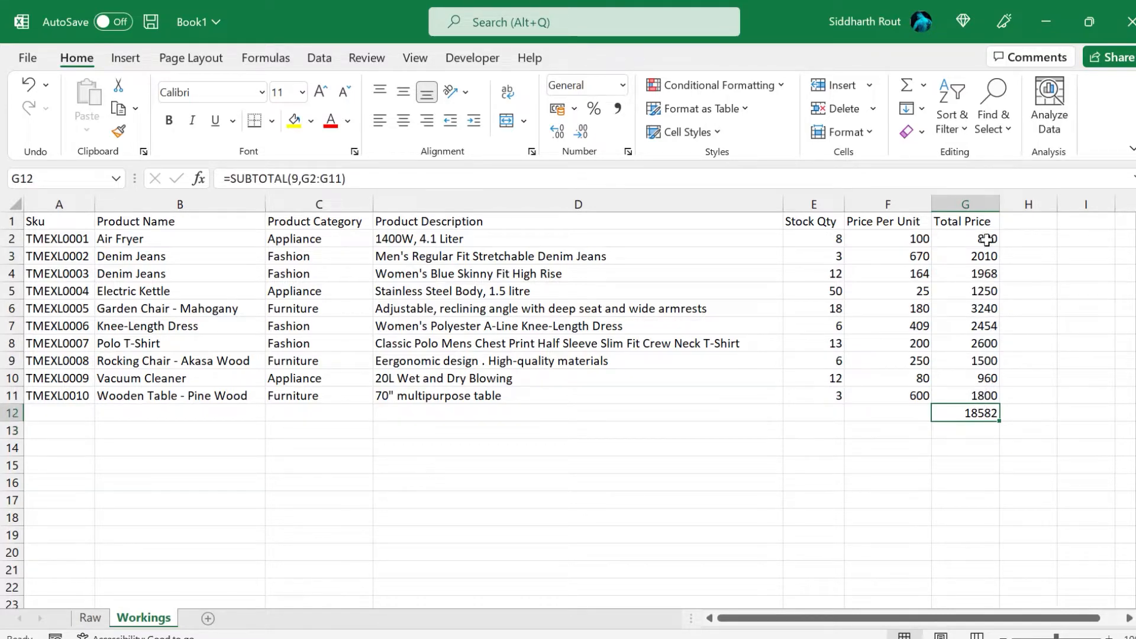
# Copy the Total Price values in G2:G11 into H2:H11 as values only and check the cells in both columns.
pyautogui.moveTo(984, 239); pyautogui.dragTo(987, 387)
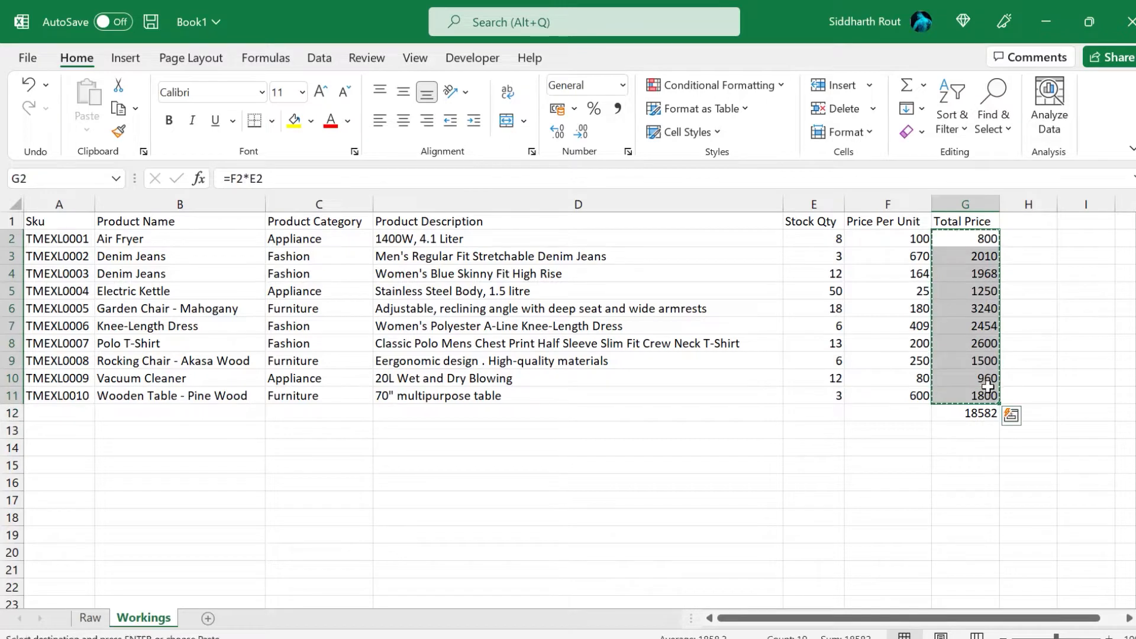
pyautogui.hotkey('ctrl', 'c')
pyautogui.click(1023, 237)
pyautogui.hotkey('ctrl', 'v')
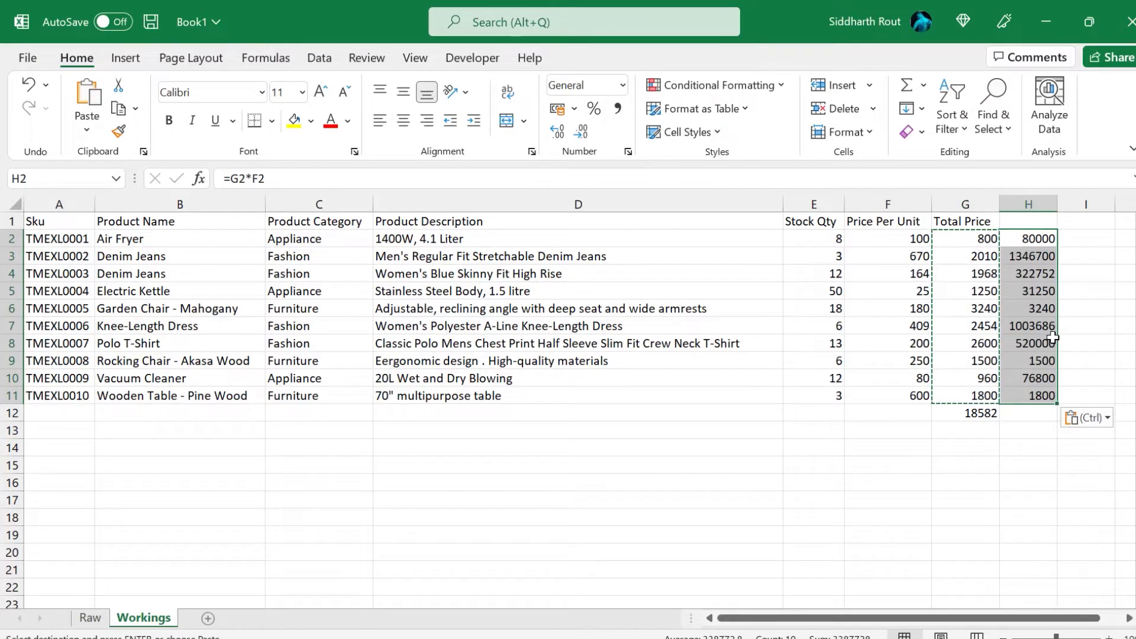
pyautogui.rightClick(1032, 274)
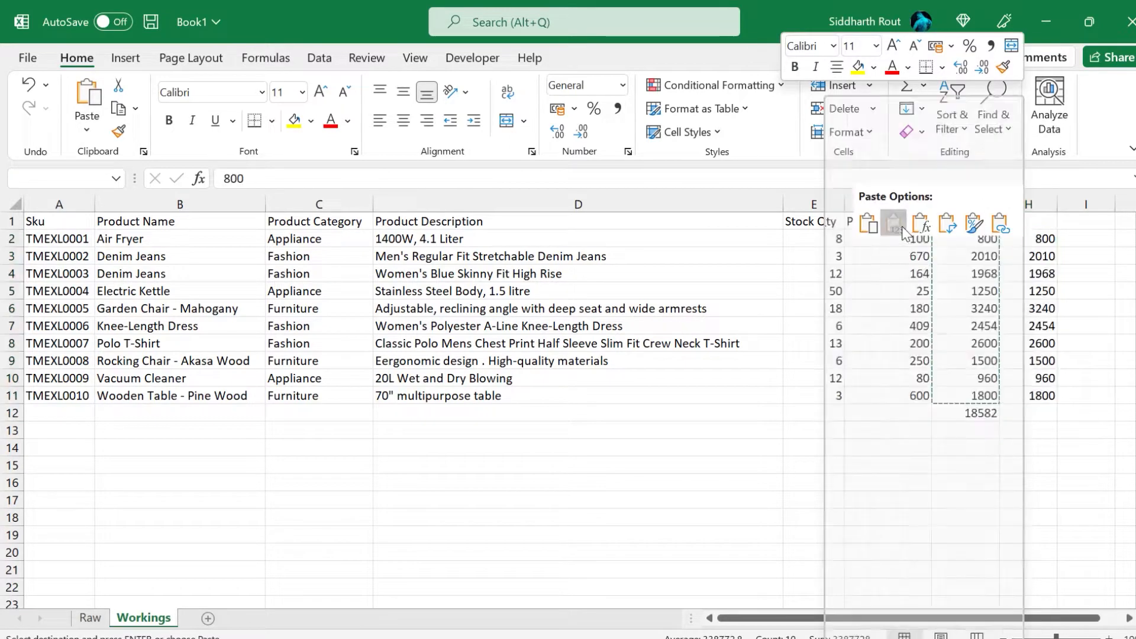
pyautogui.click(902, 226)
pyautogui.click(966, 269)
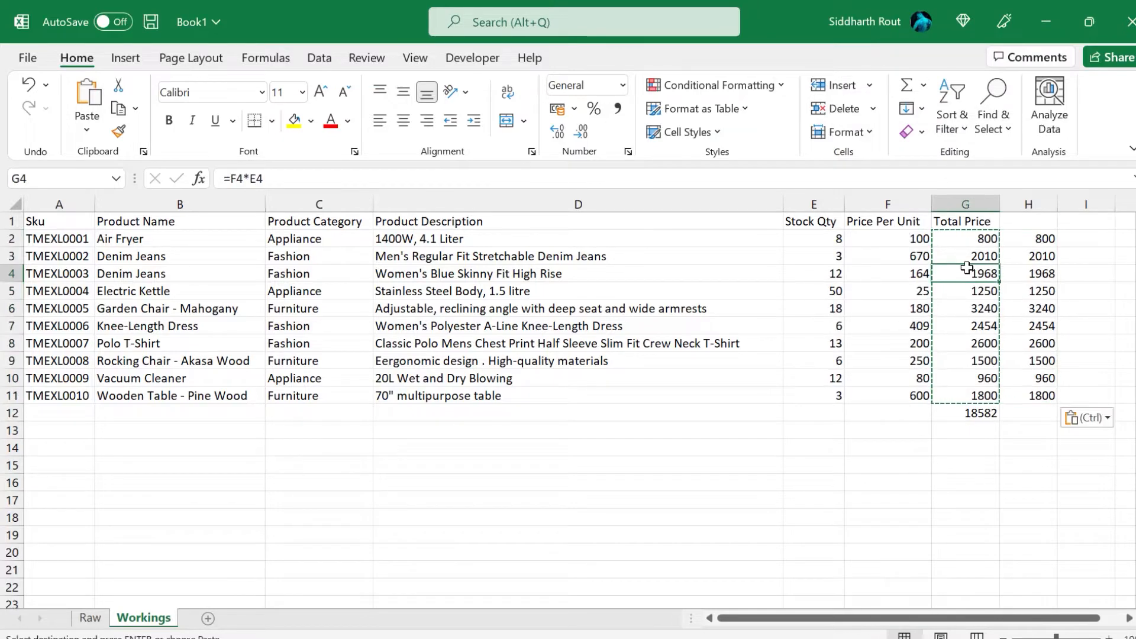
pyautogui.click(981, 307)
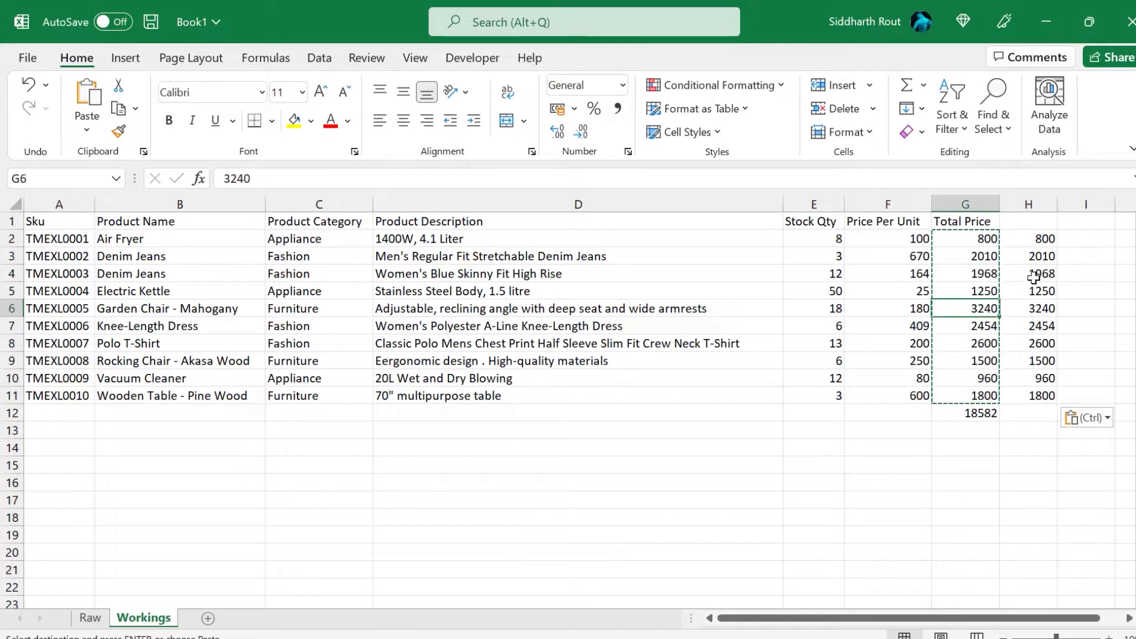
pyautogui.click(1035, 239)
pyautogui.click(1034, 261)
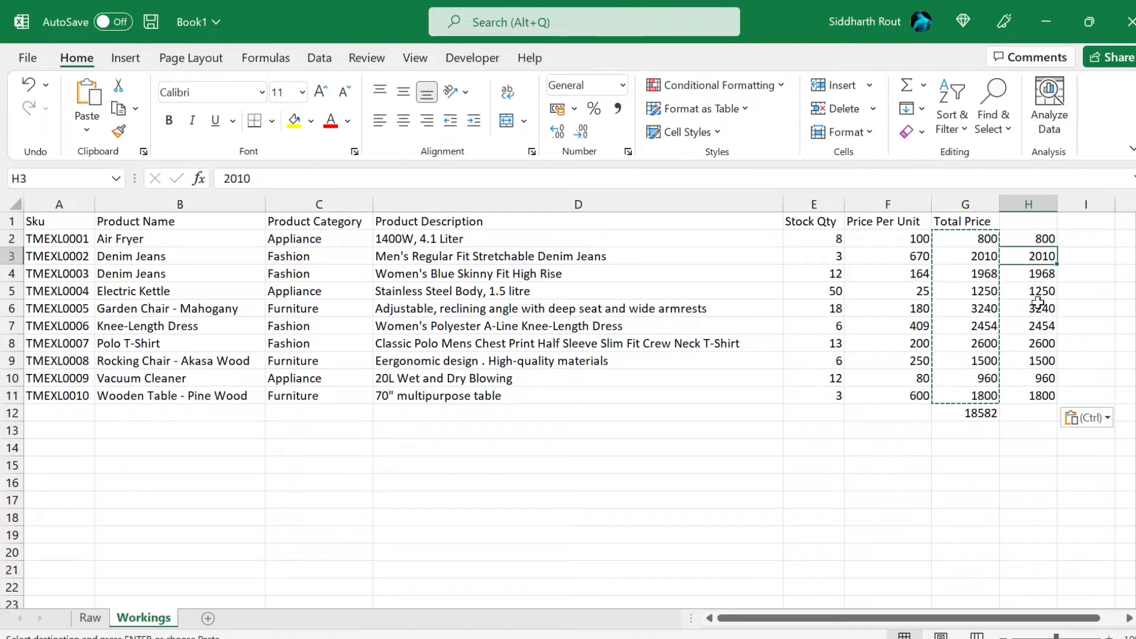
pyautogui.click(1038, 305)
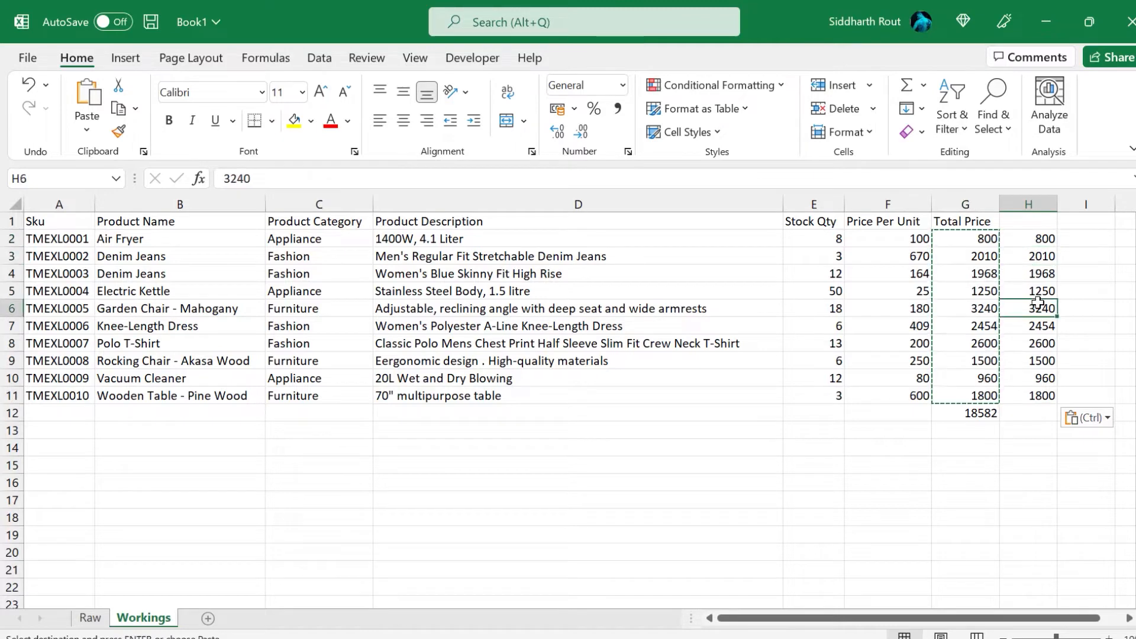
# Copy the subtotal formula from G12 to H12 and compare the two cells' formulas.
pyautogui.click(974, 412)
pyautogui.hotkey('ctrl', 'c')
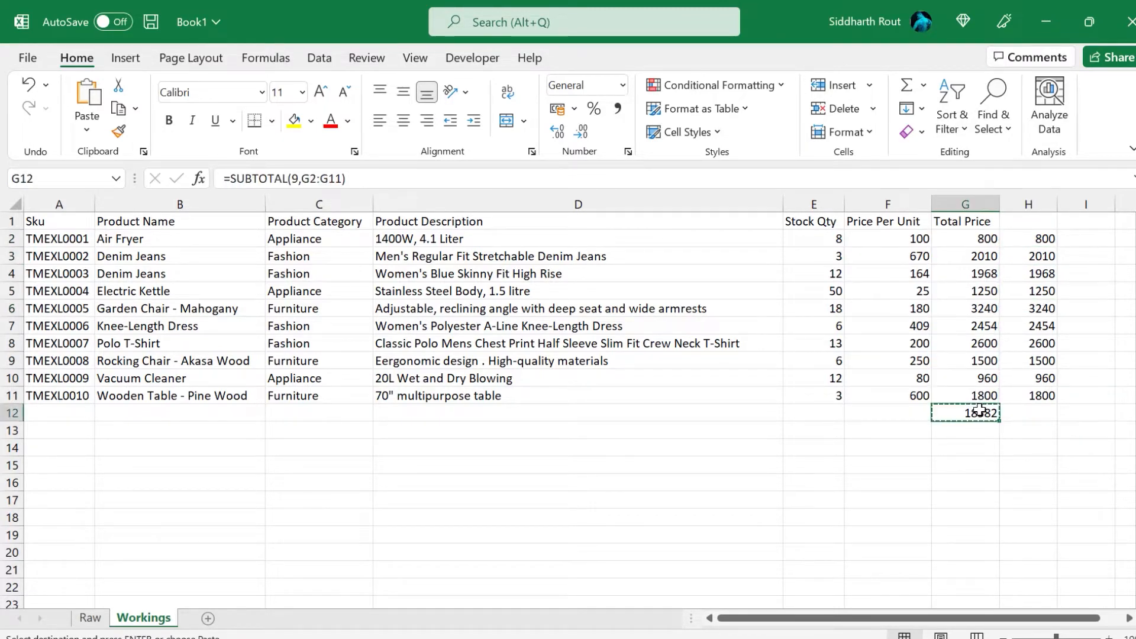
pyautogui.click(1031, 411)
pyautogui.hotkey('ctrl', 'v')
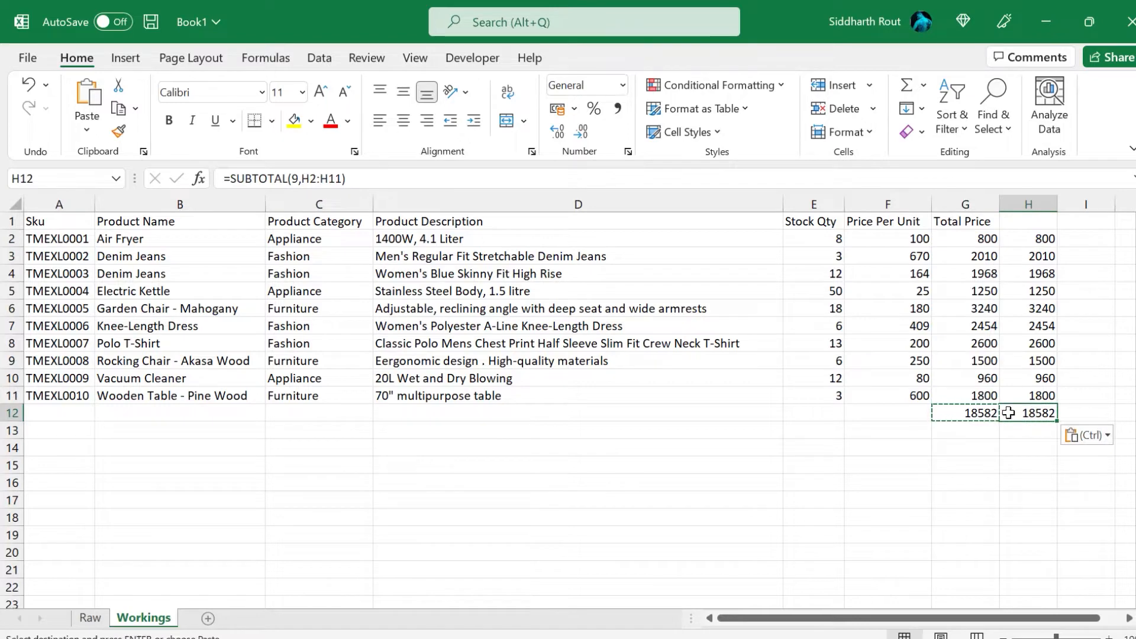
pyautogui.click(976, 413)
pyautogui.click(1028, 413)
pyautogui.click(977, 417)
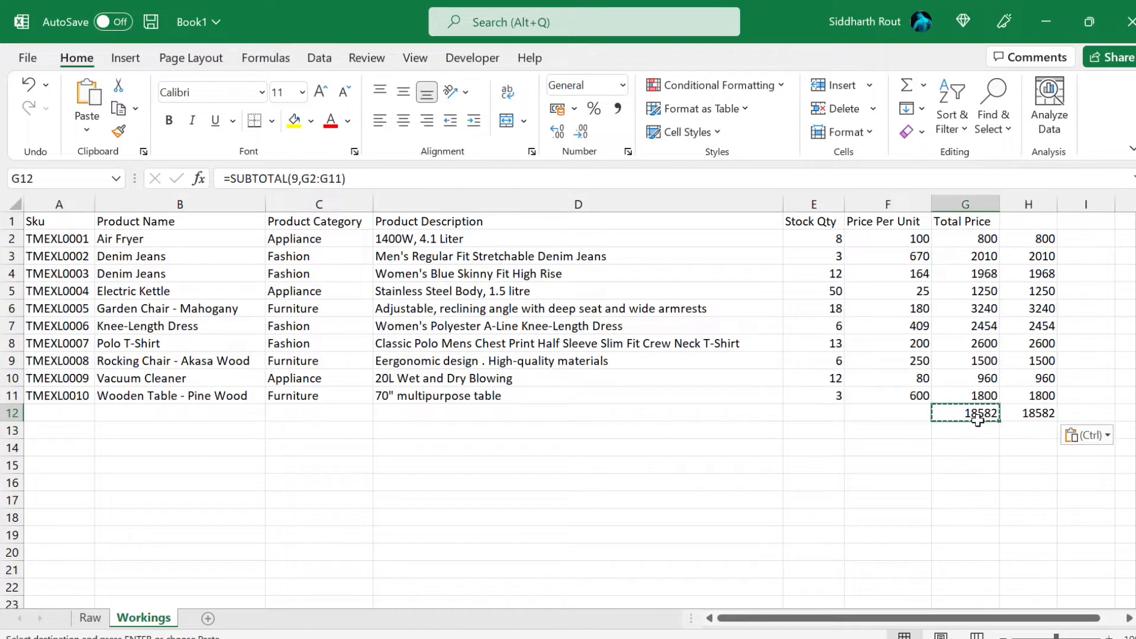
pyautogui.click(1045, 279)
pyautogui.click(989, 279)
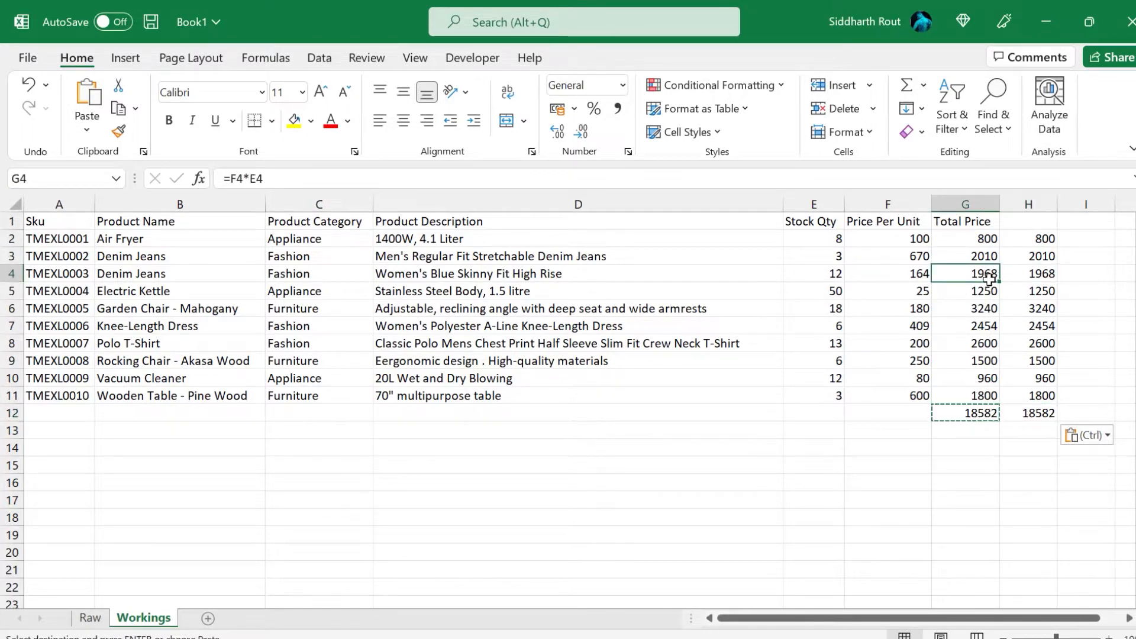
pyautogui.click(989, 413)
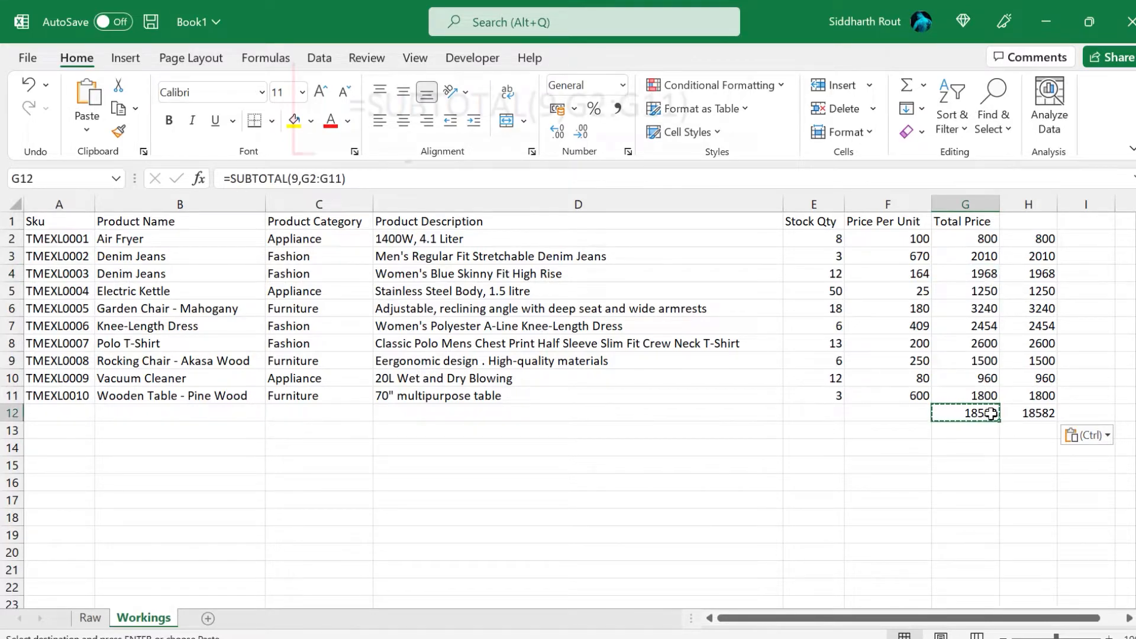
# Change the function number in H12's formula to 109 so it reads =SUBTOTAL(109,H2:H11).
pyautogui.click(1034, 413)
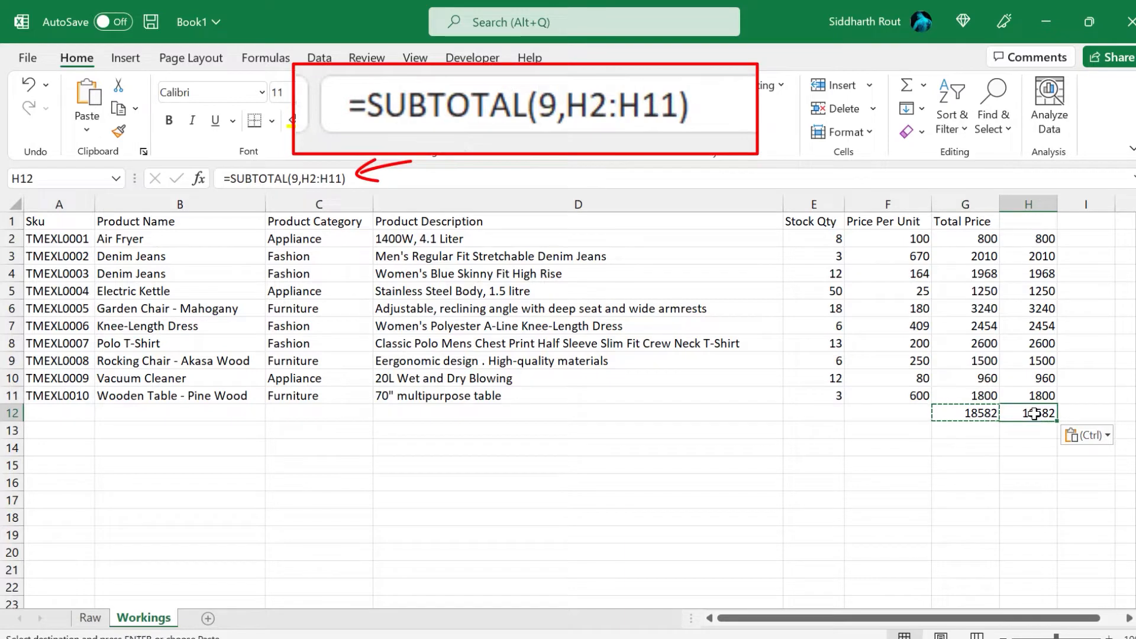
pyautogui.click(294, 178)
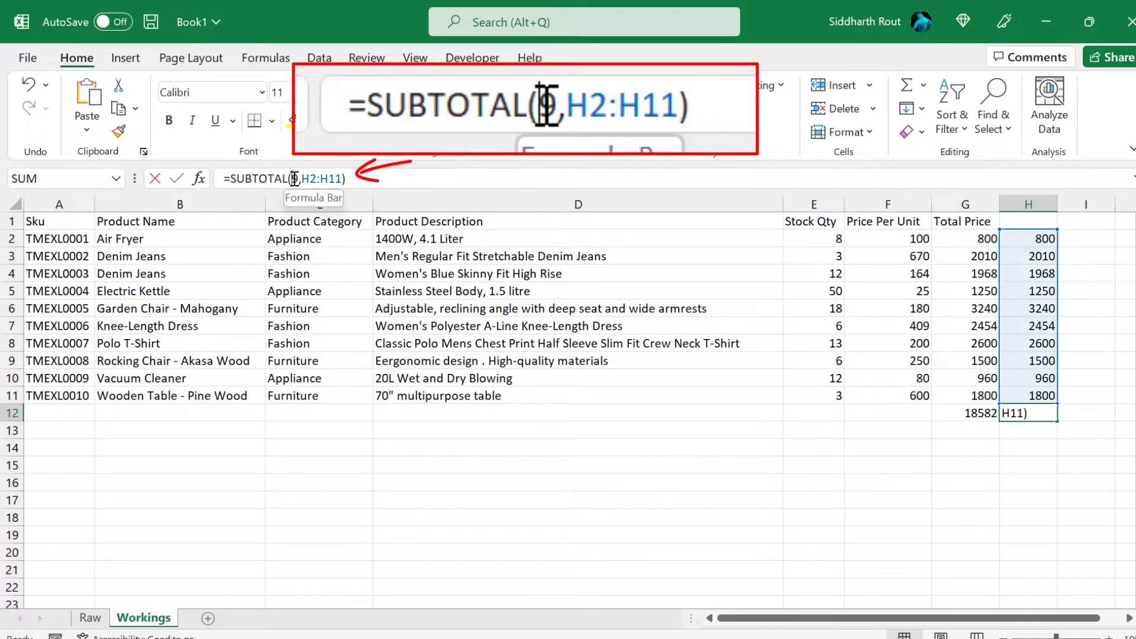
pyautogui.write('10')
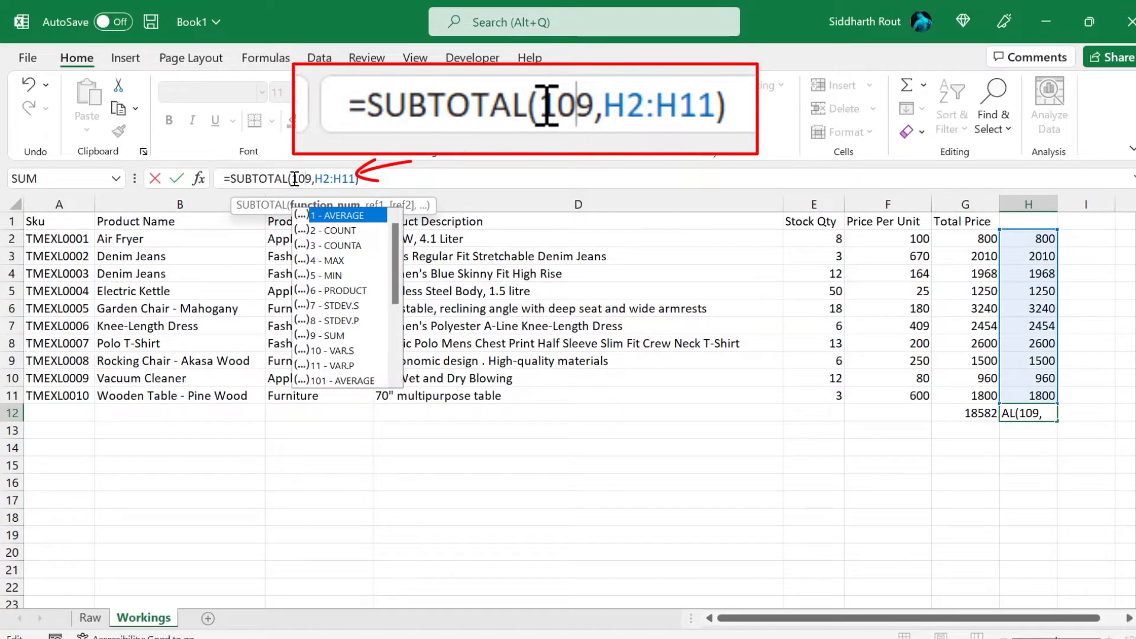
pyautogui.press('Return')
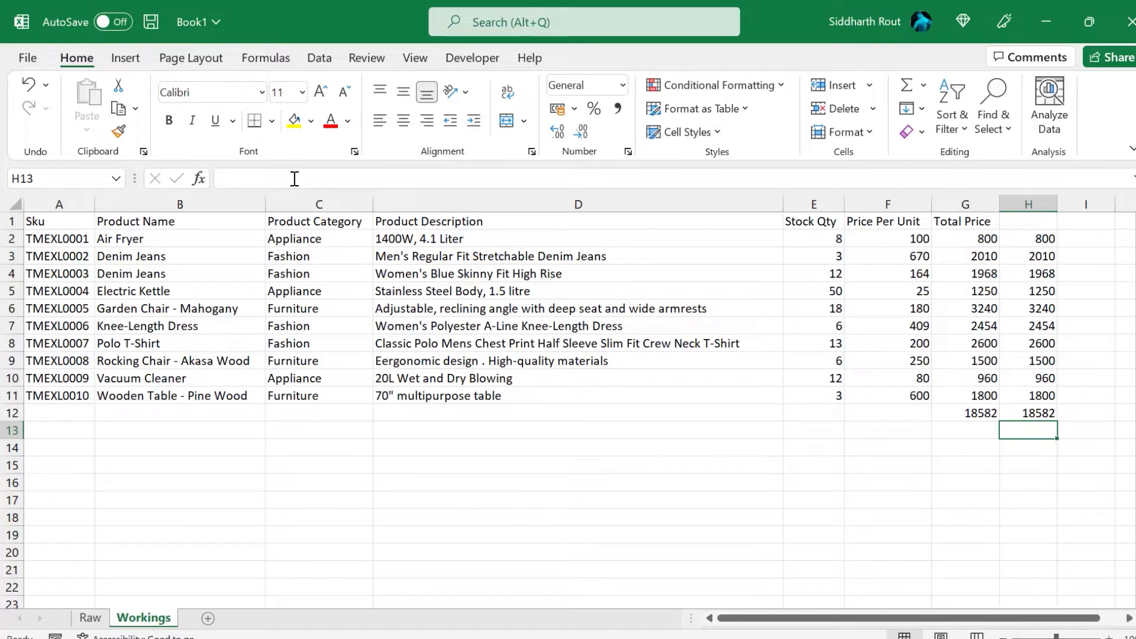
pyautogui.press('Up')
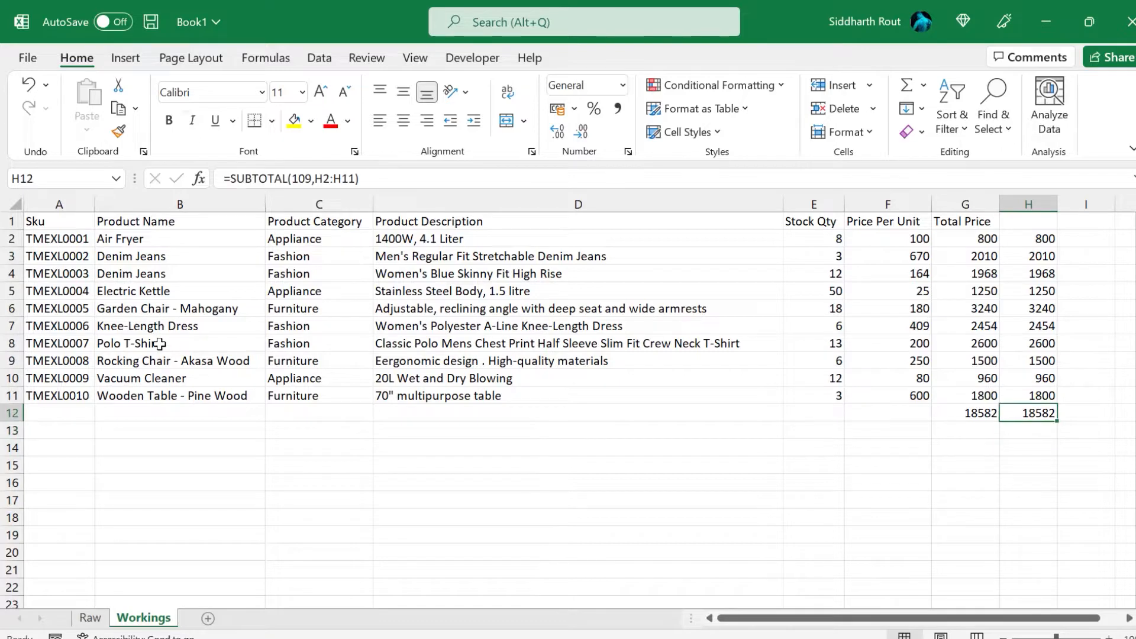
# Hide row 6, the Garden Chair - Mahogany record, and compare the subtotals in G12 and H12.
pyautogui.click(10, 308)
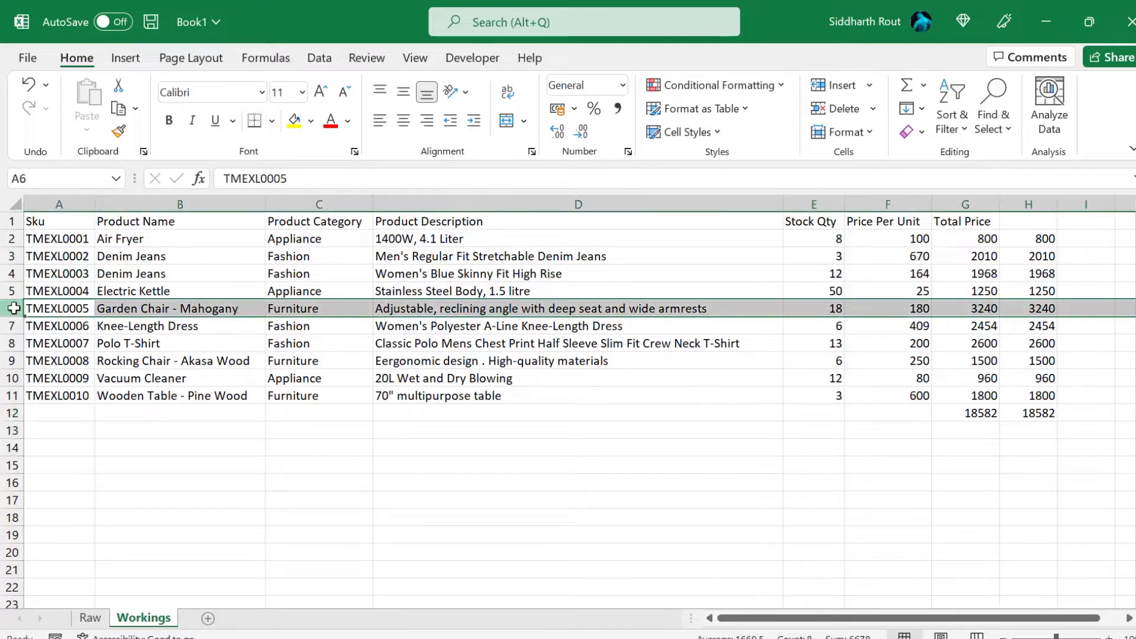
pyautogui.rightClick(10, 308)
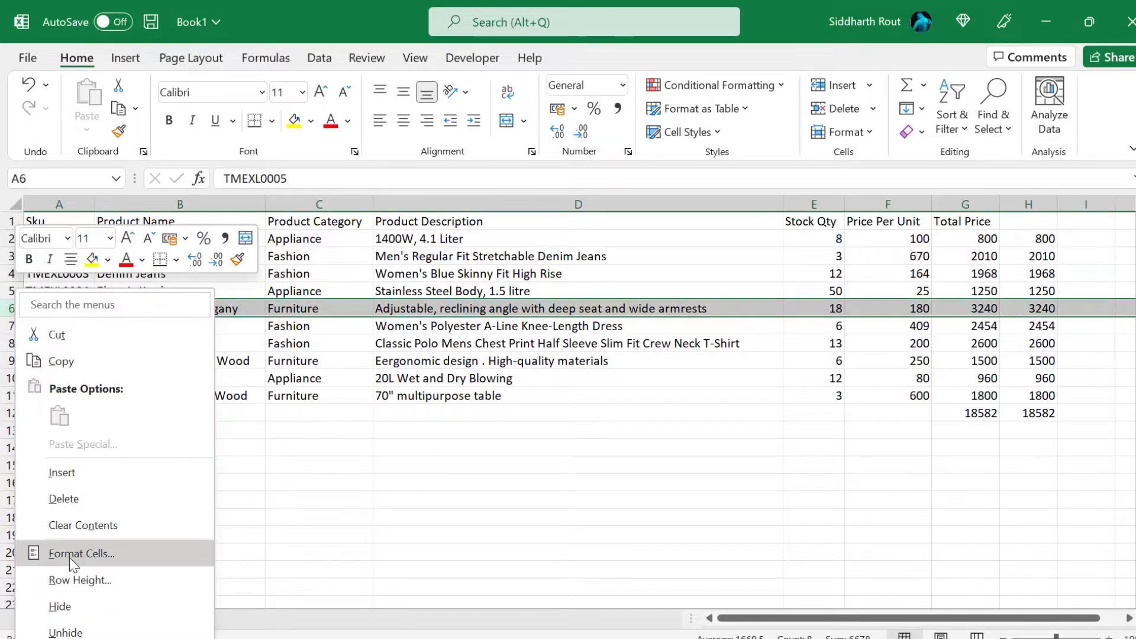
pyautogui.click(57, 598)
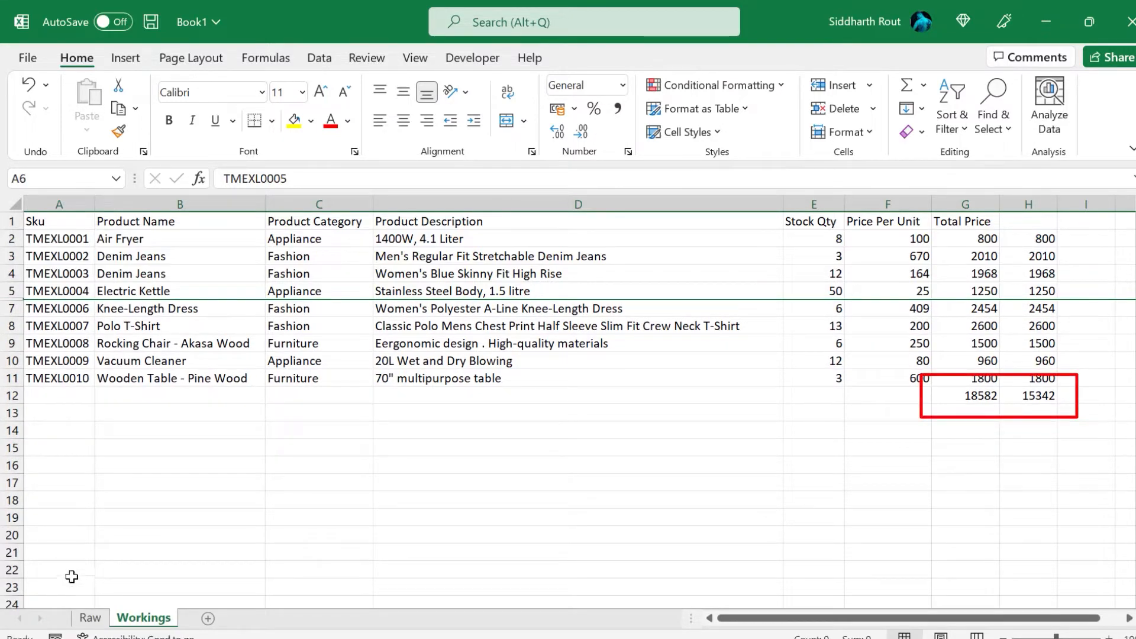
pyautogui.click(982, 395)
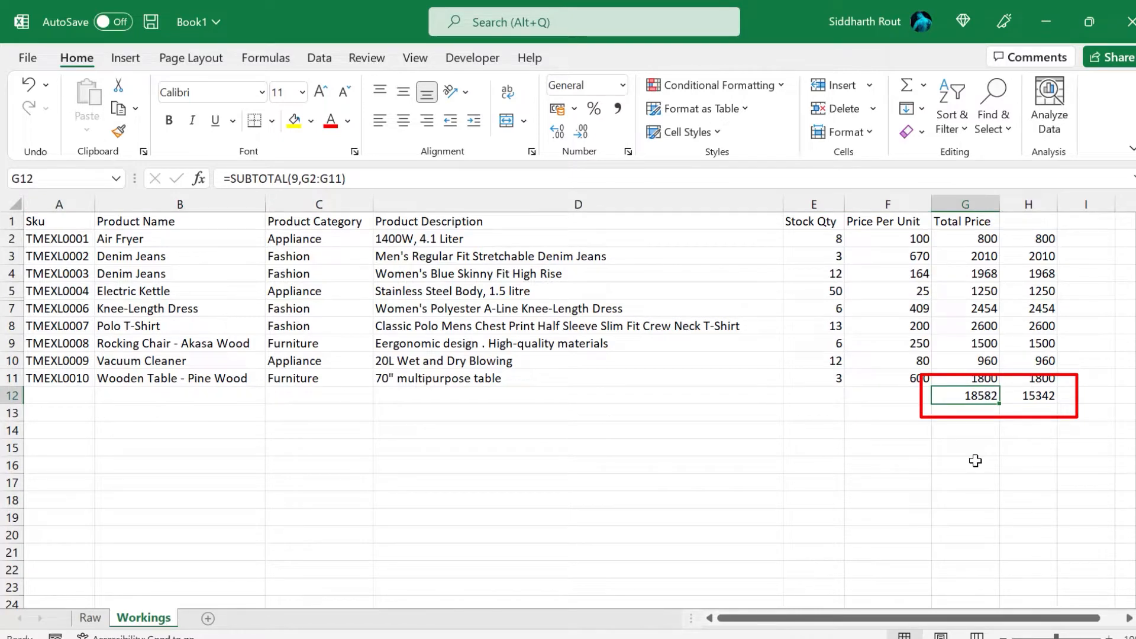
pyautogui.click(1043, 399)
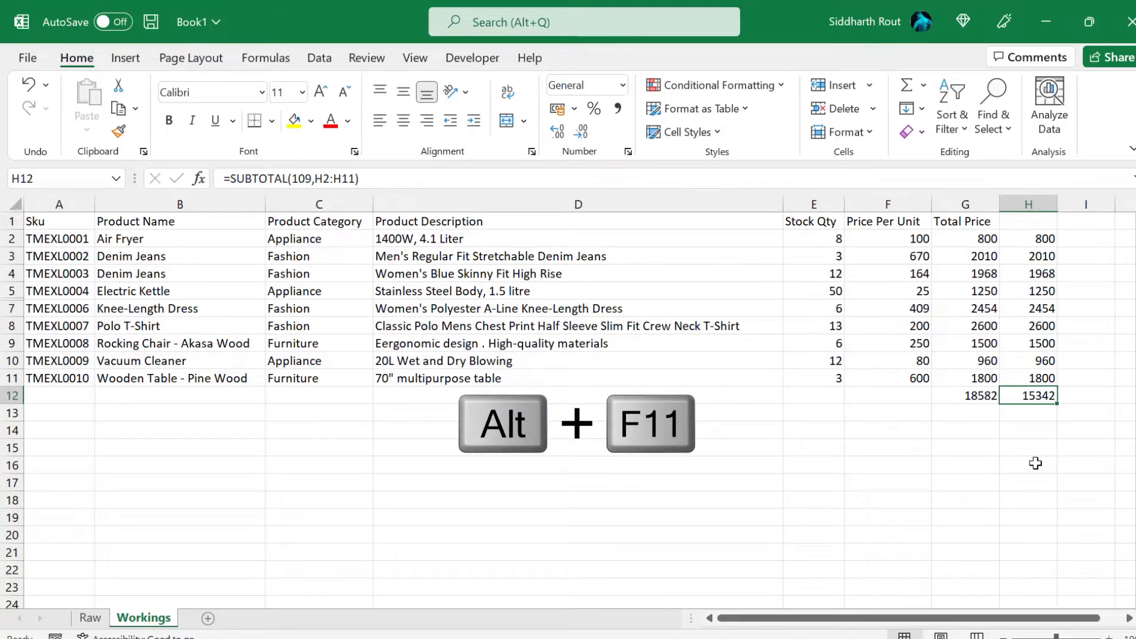
# Switch to the Visual Basic editor and view the code of the Mod1_InsertSUBTOTALFunction module.
pyautogui.hotkey('alt', 'F11')
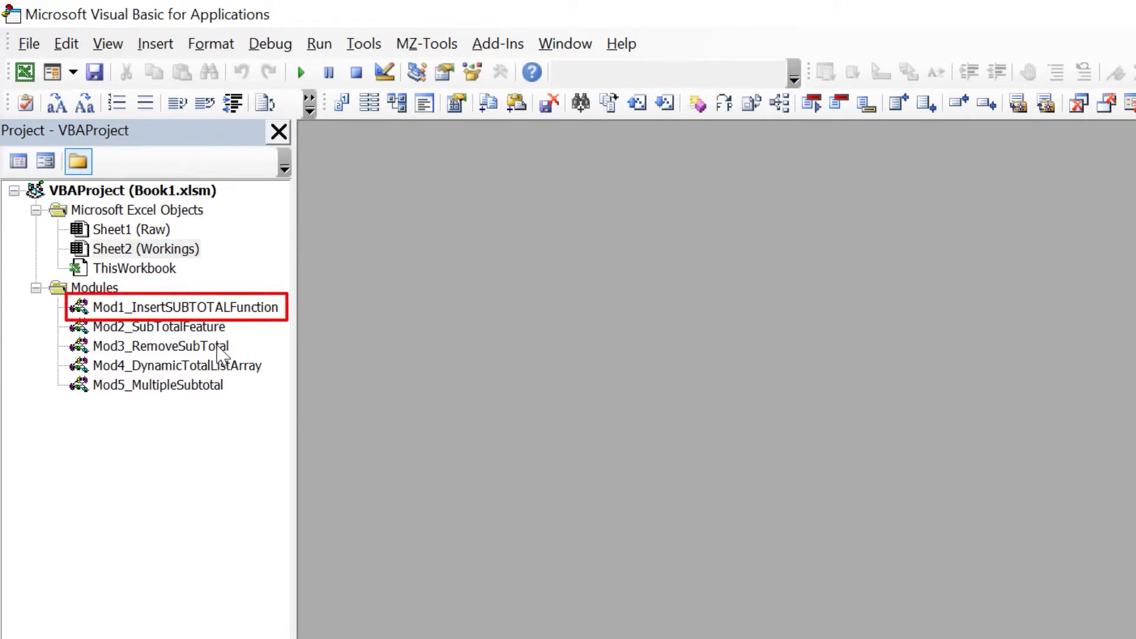
pyautogui.click(236, 307)
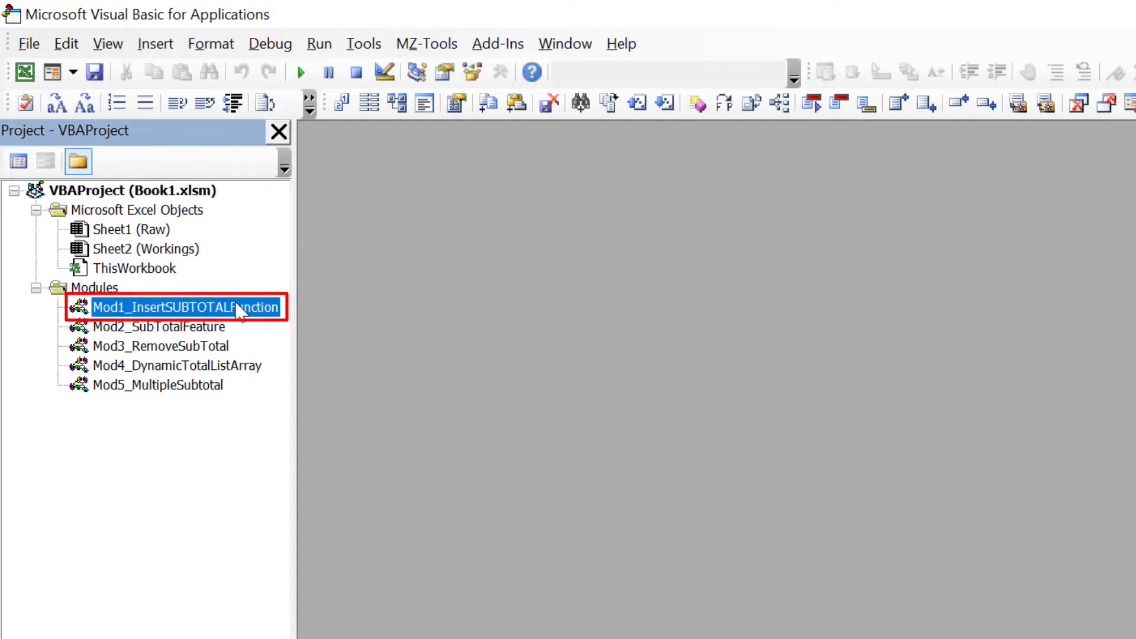
pyautogui.rightClick(237, 307)
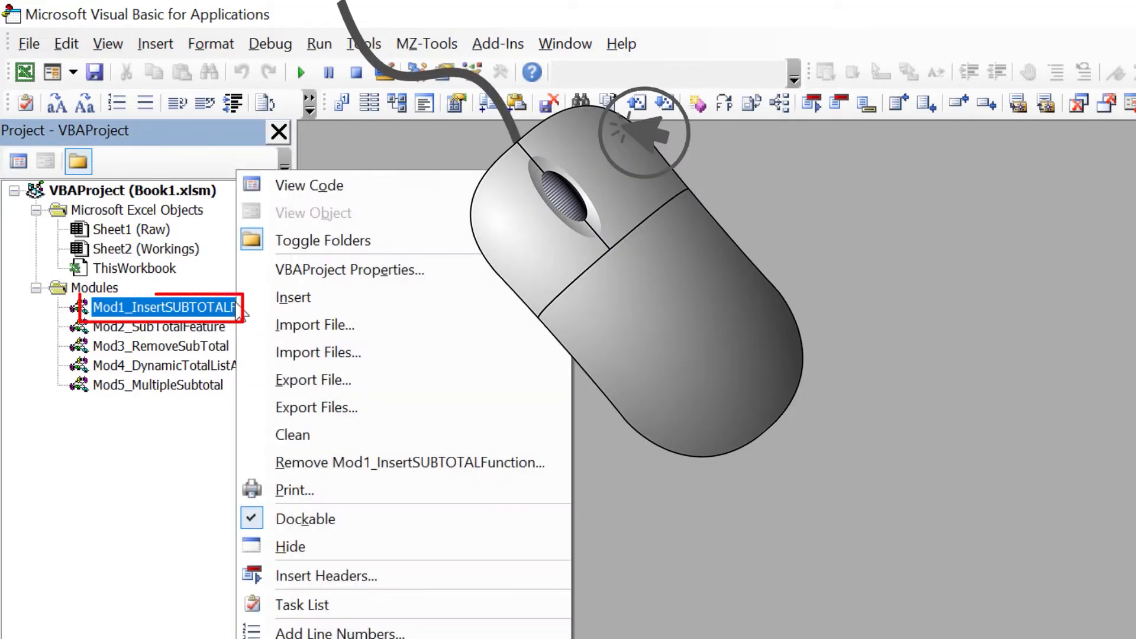
pyautogui.click(367, 190)
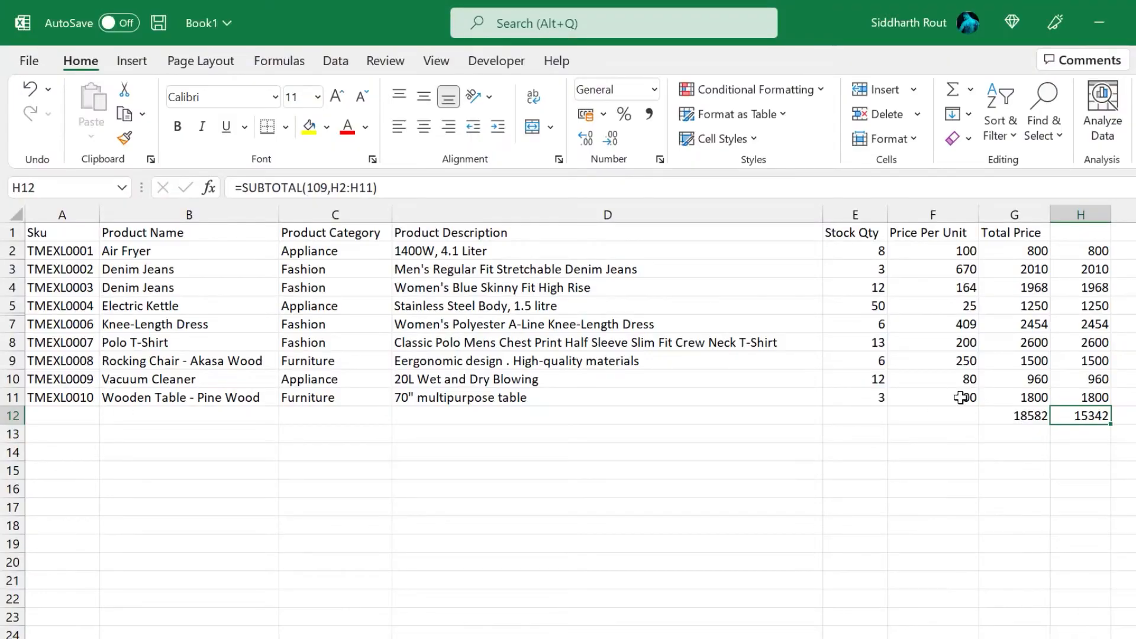
# Back in the Workings sheet, clear the subtotals in G12:H13 and unhide row 6.
pyautogui.moveTo(1018, 414); pyautogui.dragTo(1090, 429)
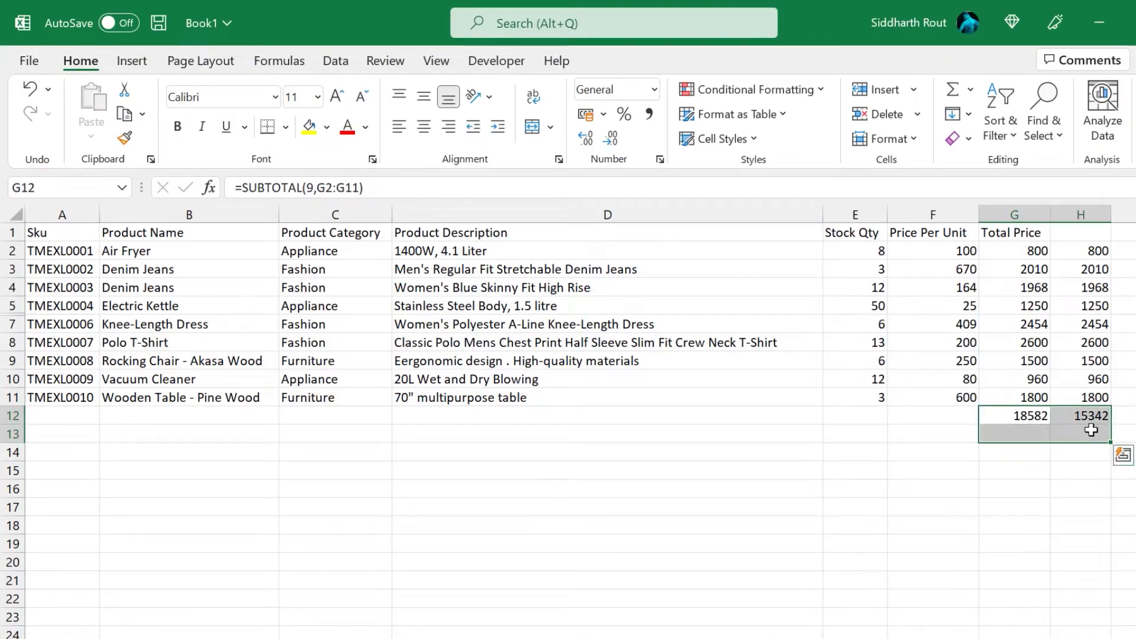
pyautogui.press('Delete')
pyautogui.click(16, 211)
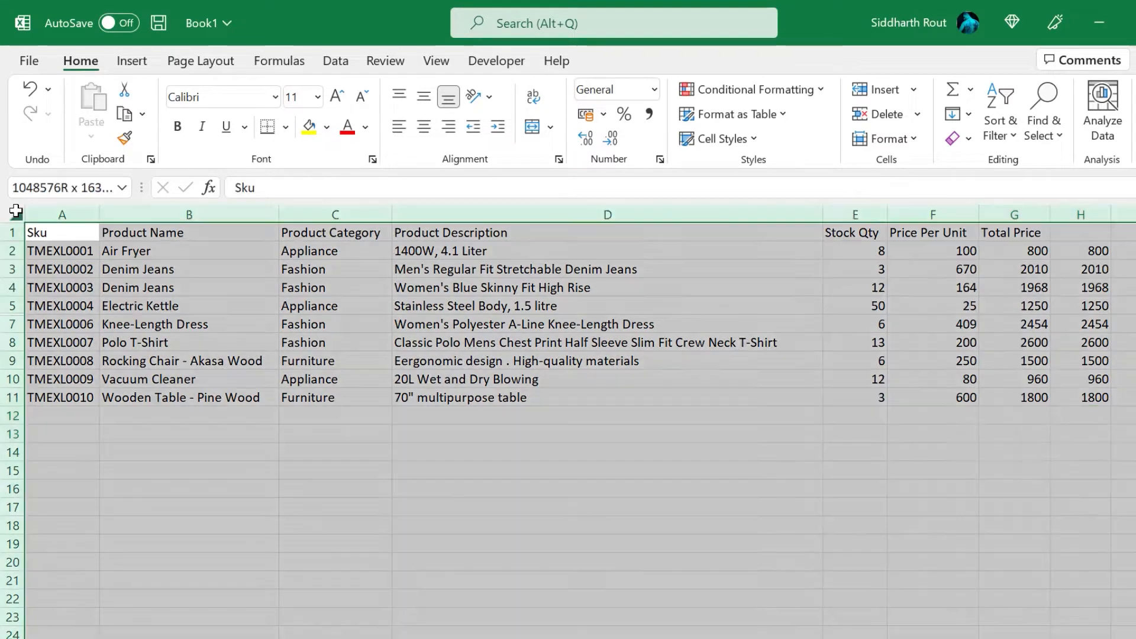
pyautogui.doubleClick(13, 316)
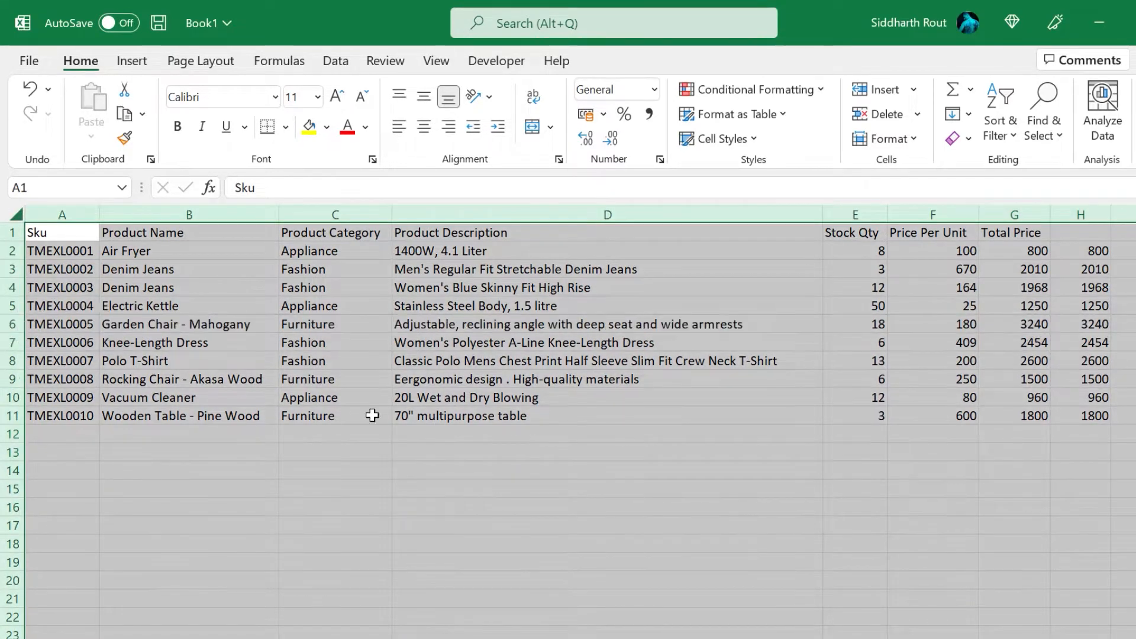
# Run the InsertSUBTOTALFunction macro to insert the Total Price subtotal in G12, and return to the Workings sheet.
pyautogui.click(1018, 435)
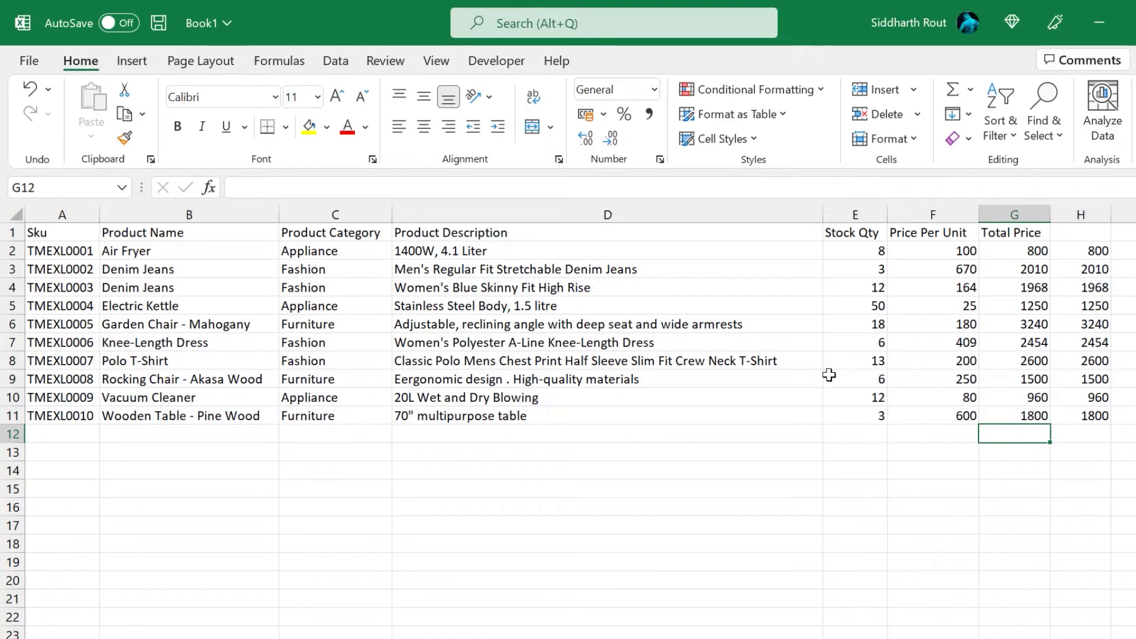
pyautogui.click(496, 61)
pyautogui.click(42, 115)
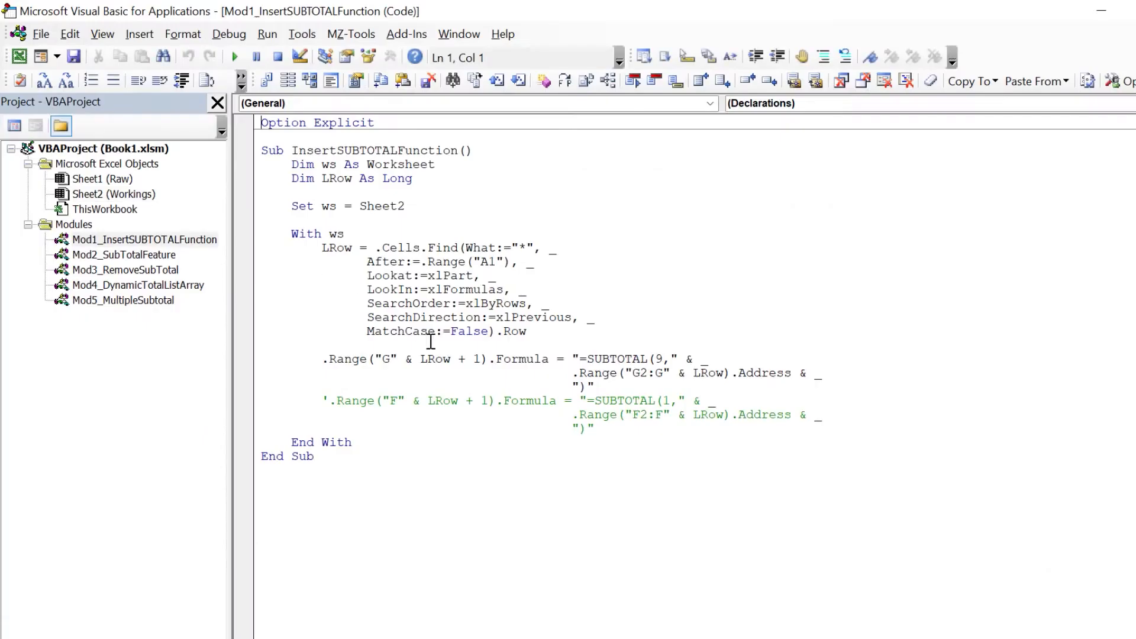
pyautogui.click(449, 356)
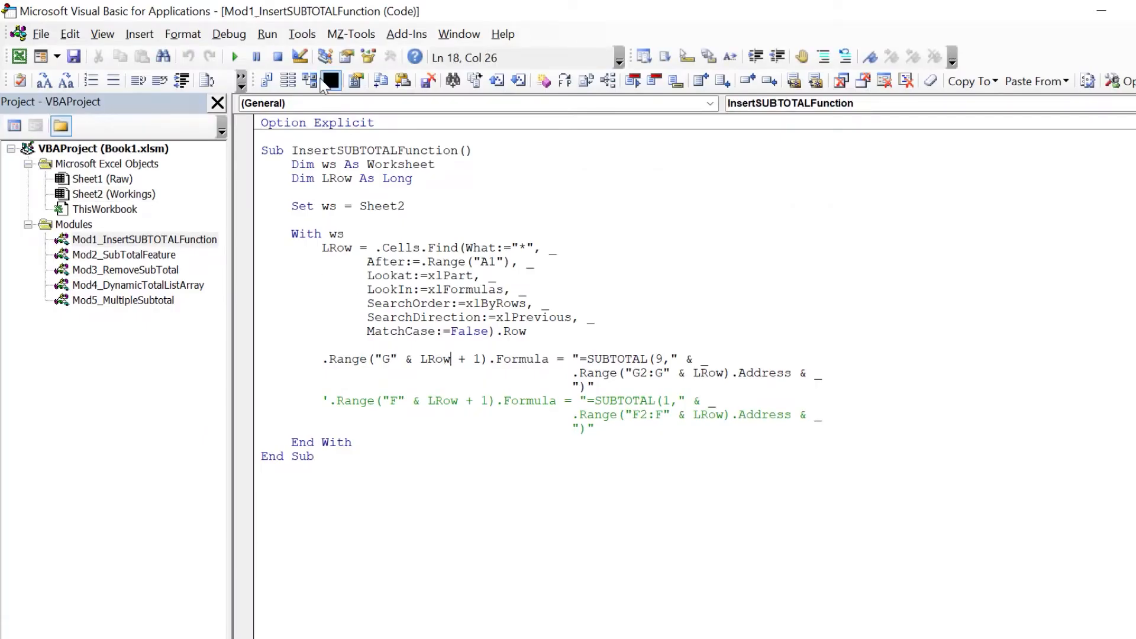
pyautogui.click(24, 62)
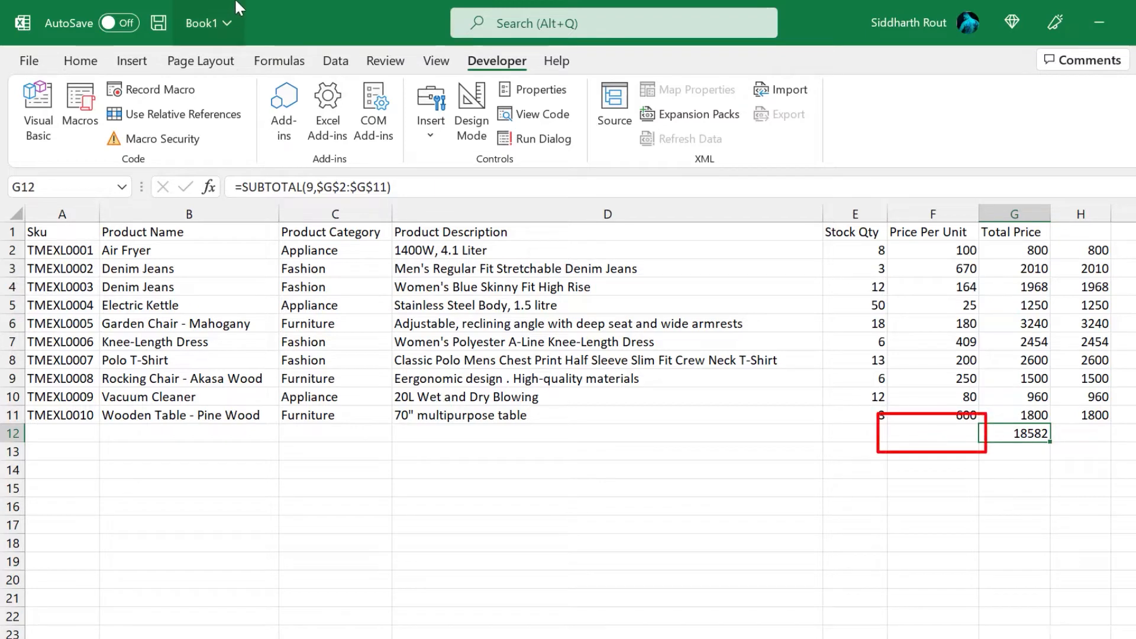
# Clear the macro-inserted subtotal in G12 and select F12:G12.
pyautogui.click(947, 433)
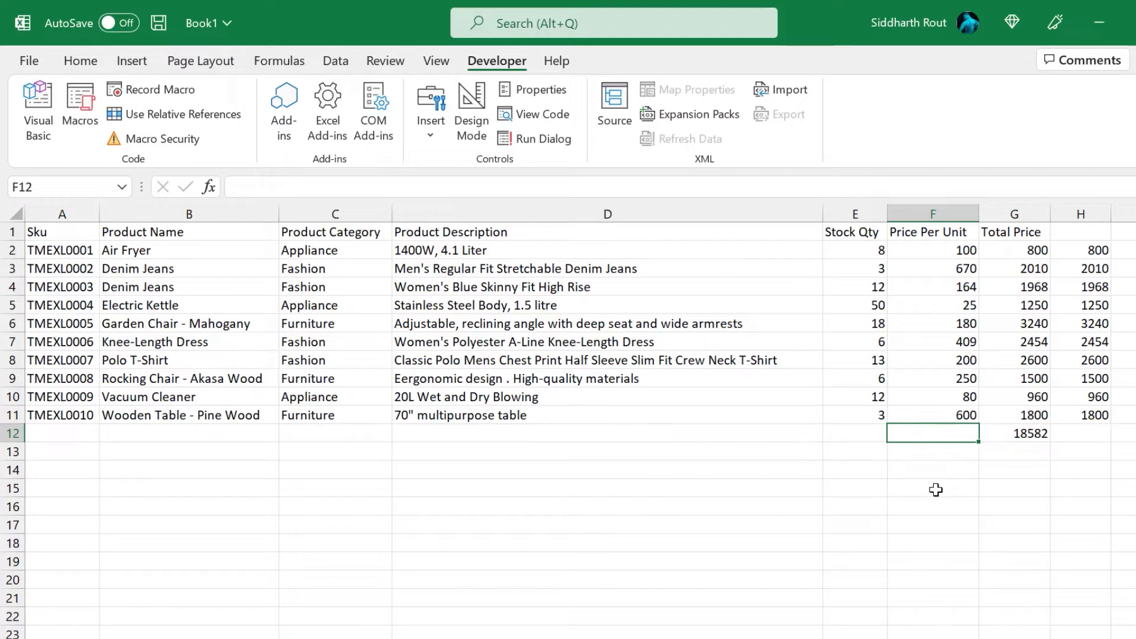
pyautogui.click(1015, 435)
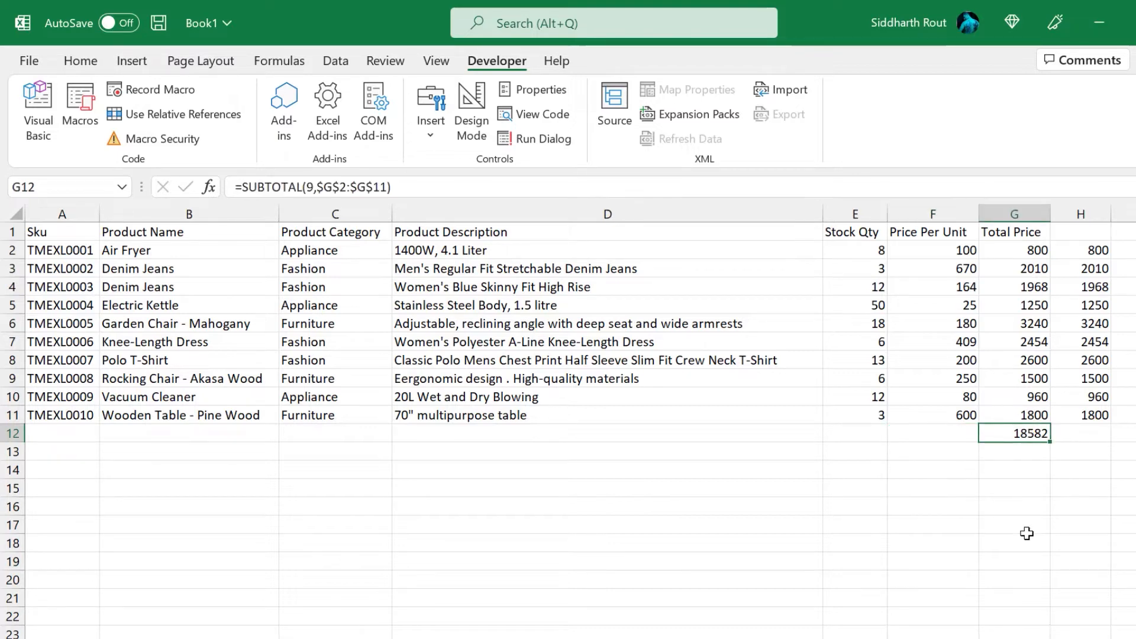
pyautogui.press('Delete')
pyautogui.press('Left')
pyautogui.moveTo(911, 435); pyautogui.dragTo(1000, 434)
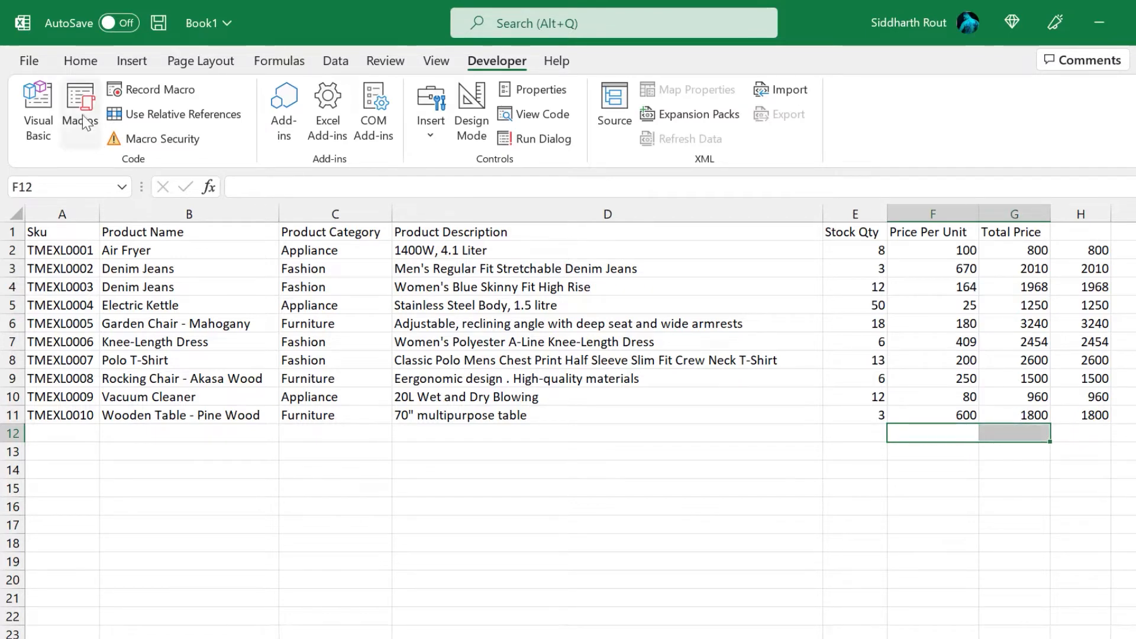
# Uncomment the column F SUBTOTAL(1) statement in InsertSUBTOTALFunction, run the macro, and return to the Workings sheet.
pyautogui.click(47, 106)
pyautogui.click(333, 402)
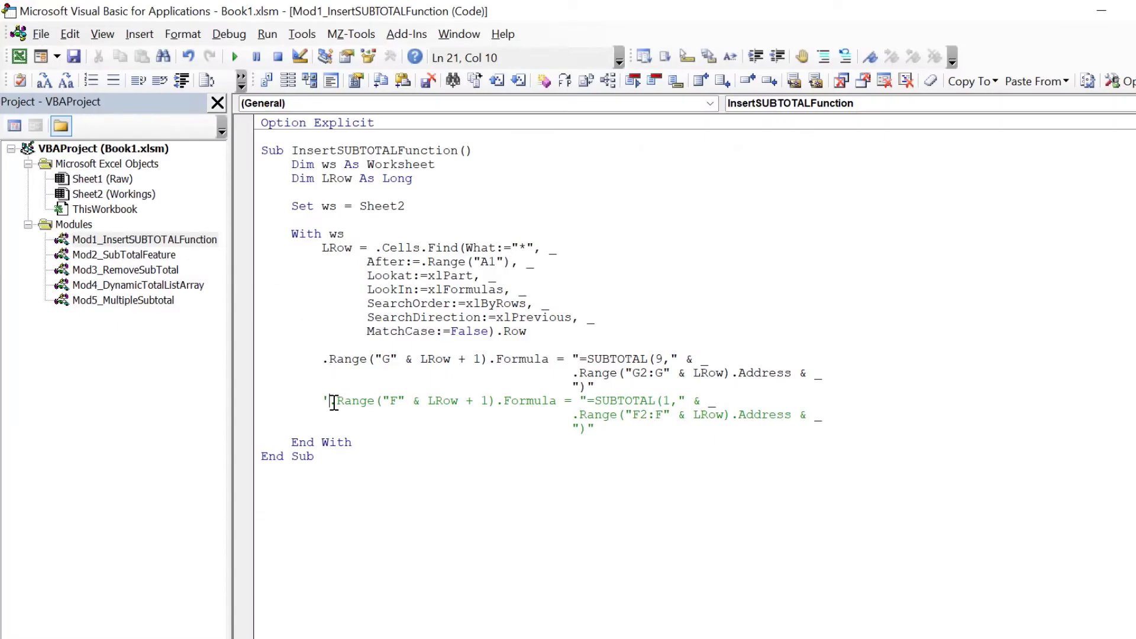
pyautogui.press('BackSpace')
pyautogui.click(321, 274)
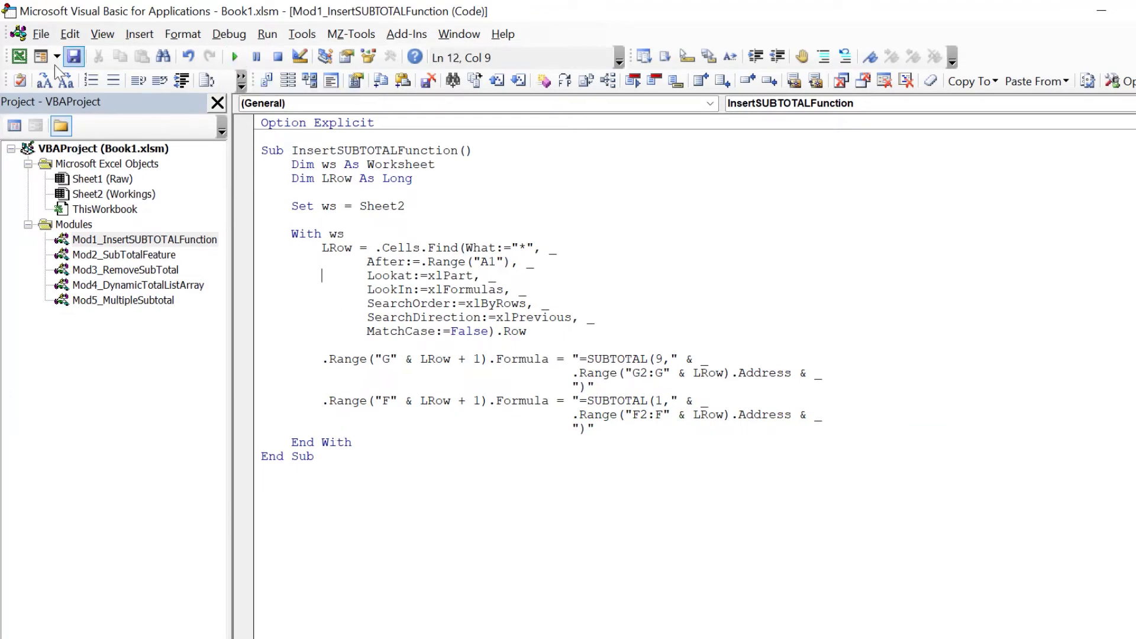
pyautogui.click(18, 56)
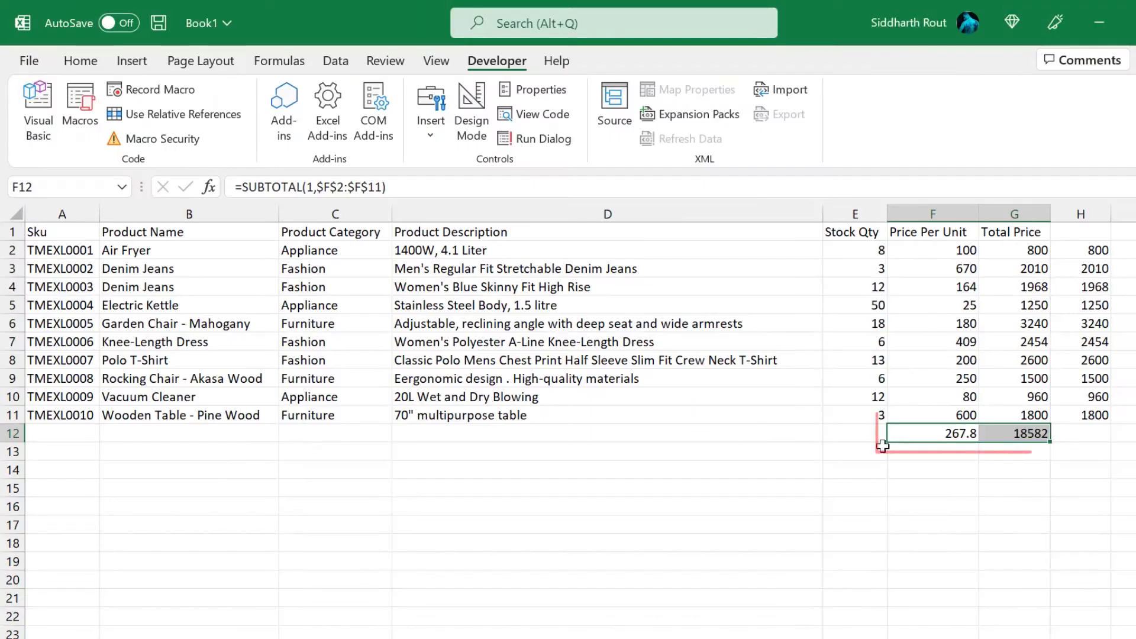
# Check the SUBTOTAL formulas in F12 and G12, and clear both cells.
pyautogui.click(943, 434)
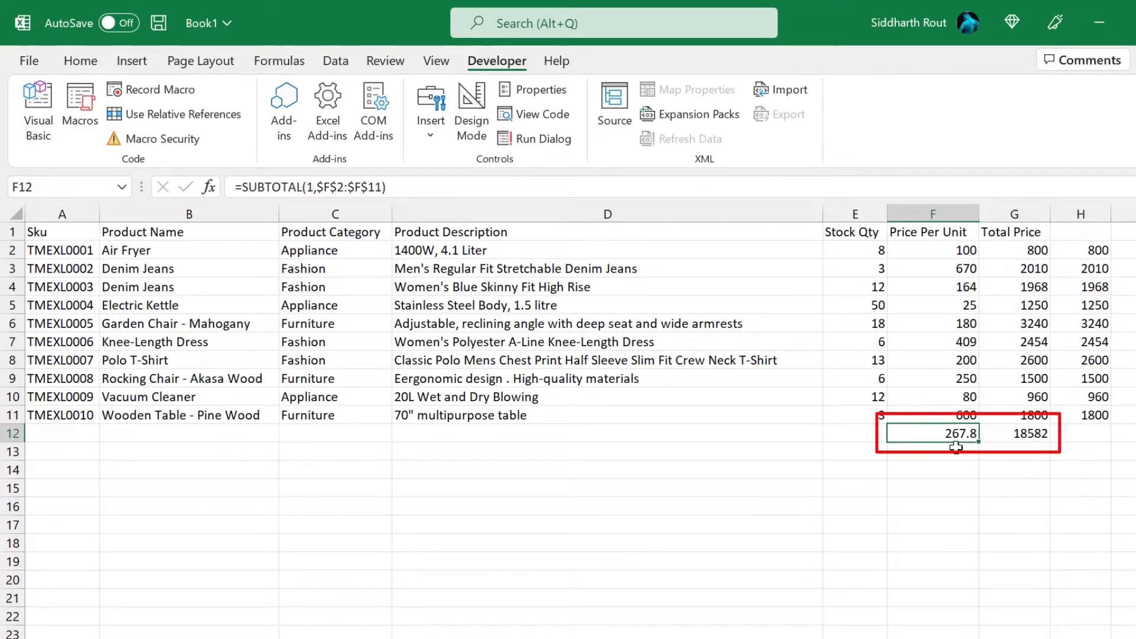
pyautogui.click(1022, 436)
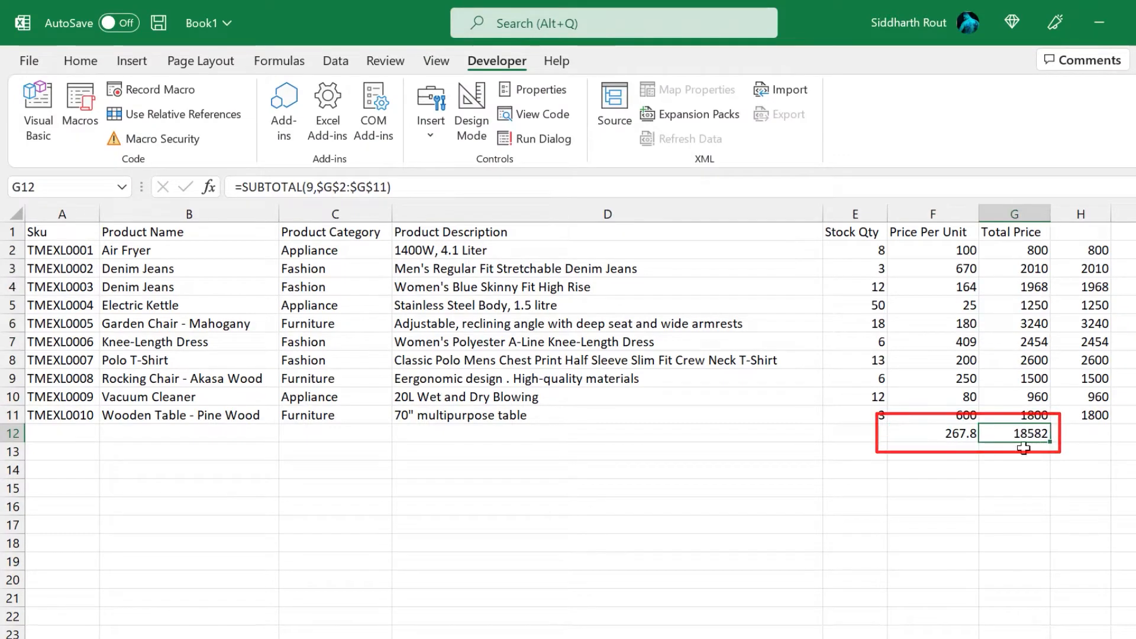
pyautogui.click(944, 434)
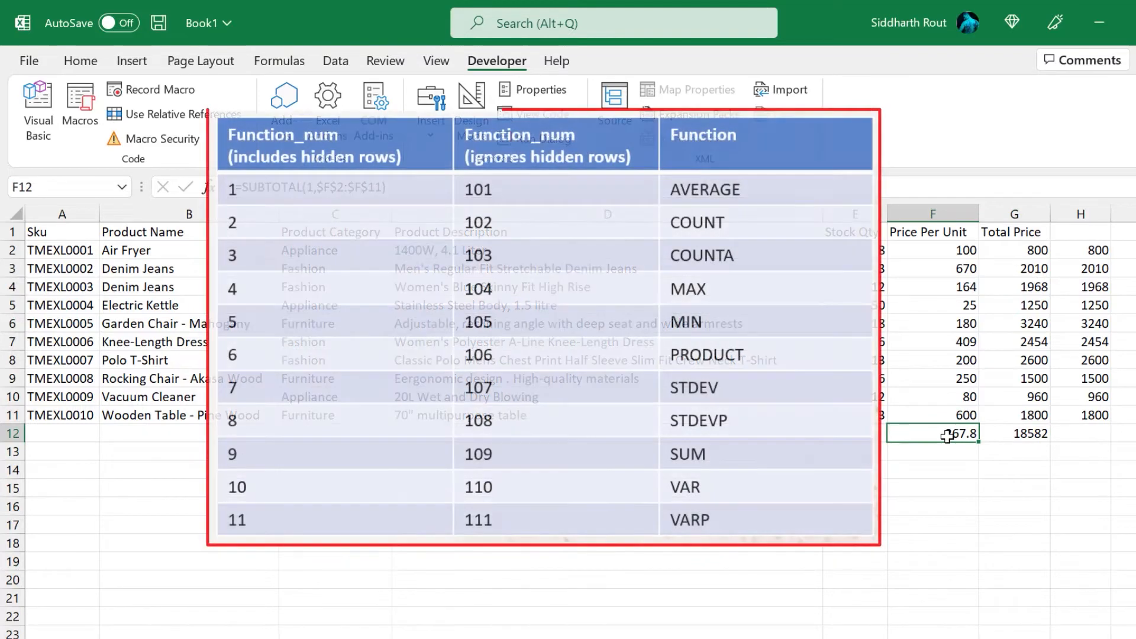
pyautogui.click(1027, 437)
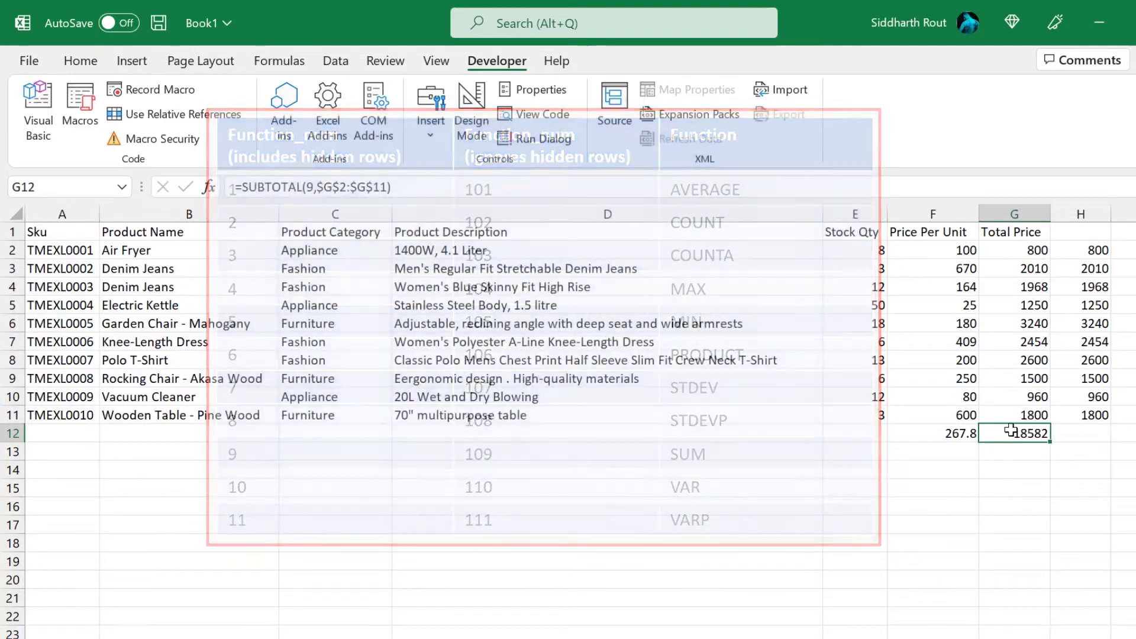
pyautogui.click(964, 433)
pyautogui.moveTo(964, 434); pyautogui.dragTo(1020, 434)
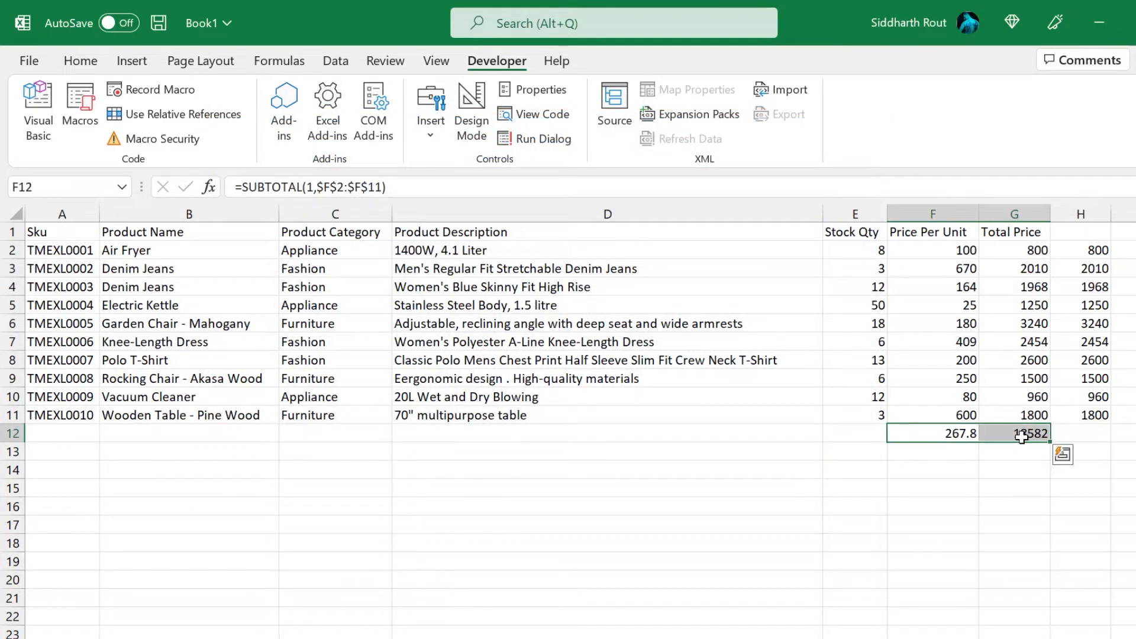
pyautogui.press('Delete')
# Change the column F statement's function number to 101 in the macro, run it, and return to the sheet.
pyautogui.click(31, 94)
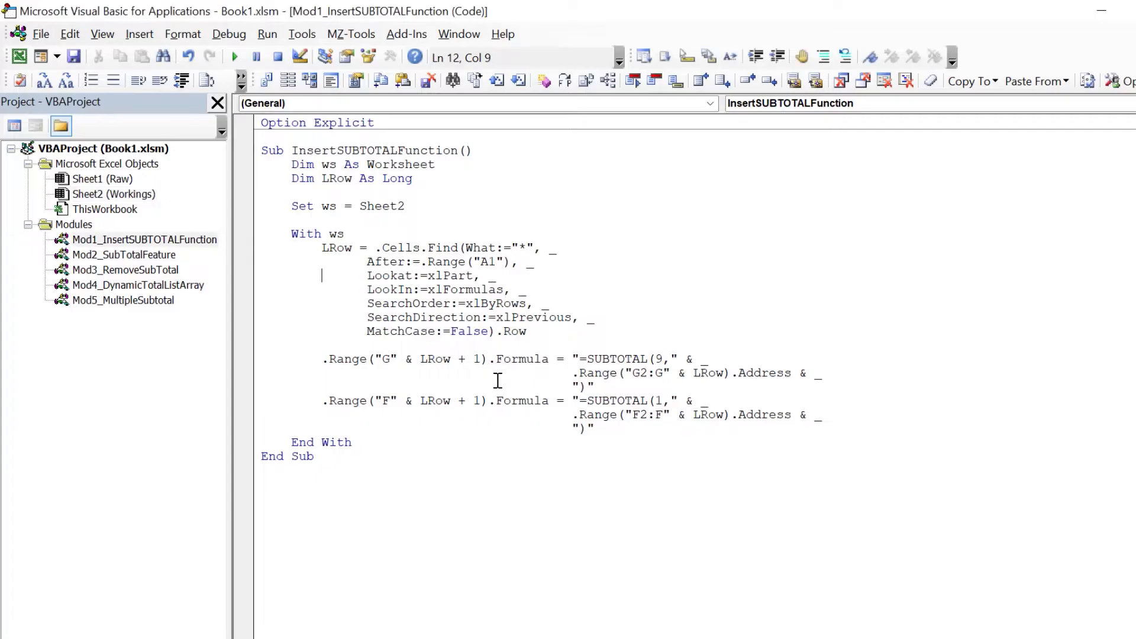
pyautogui.click(666, 397)
pyautogui.write('01')
pyautogui.click(493, 345)
pyautogui.click(19, 57)
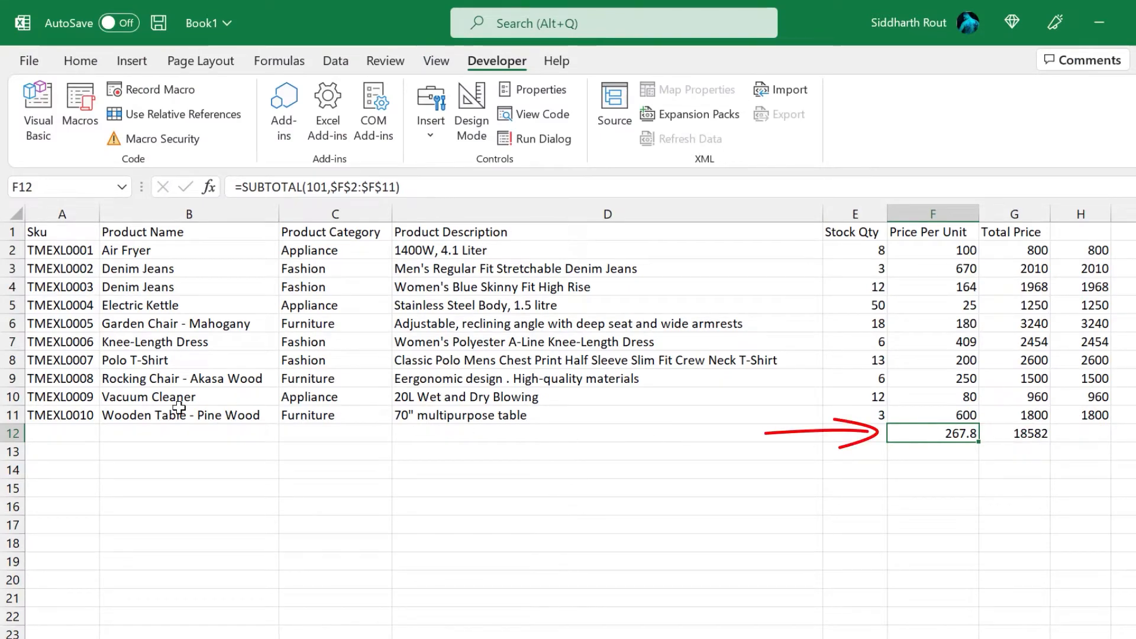
# Hide row 10, the Vacuum Cleaner record, and compare the subtotals in F12 and G12.
pyautogui.click(13, 397)
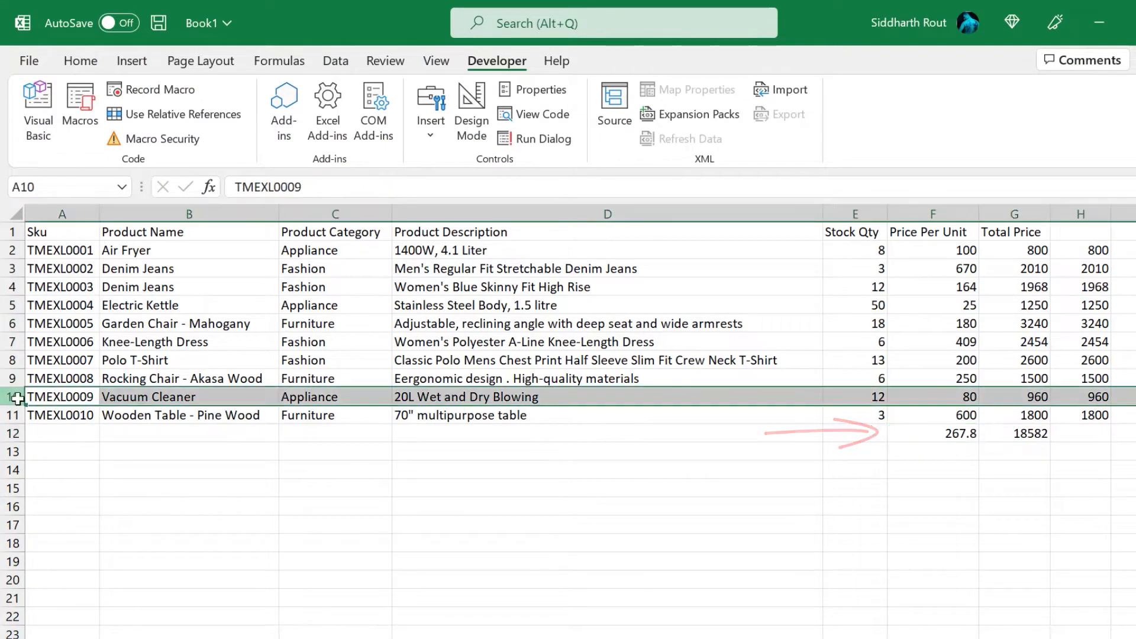
pyautogui.rightClick(13, 397)
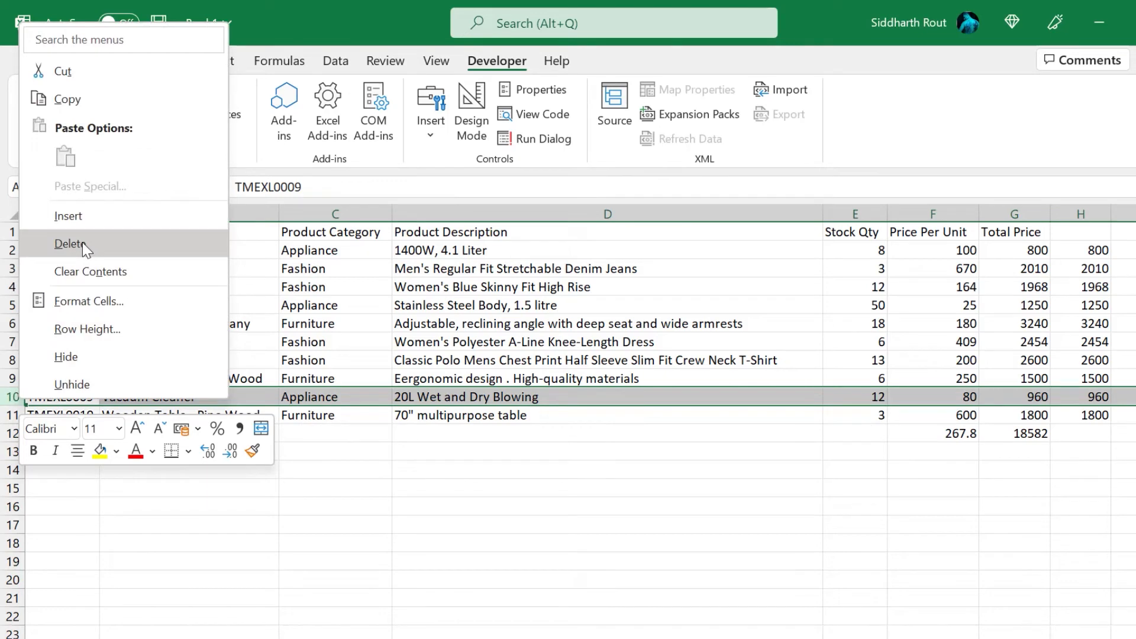
pyautogui.click(66, 357)
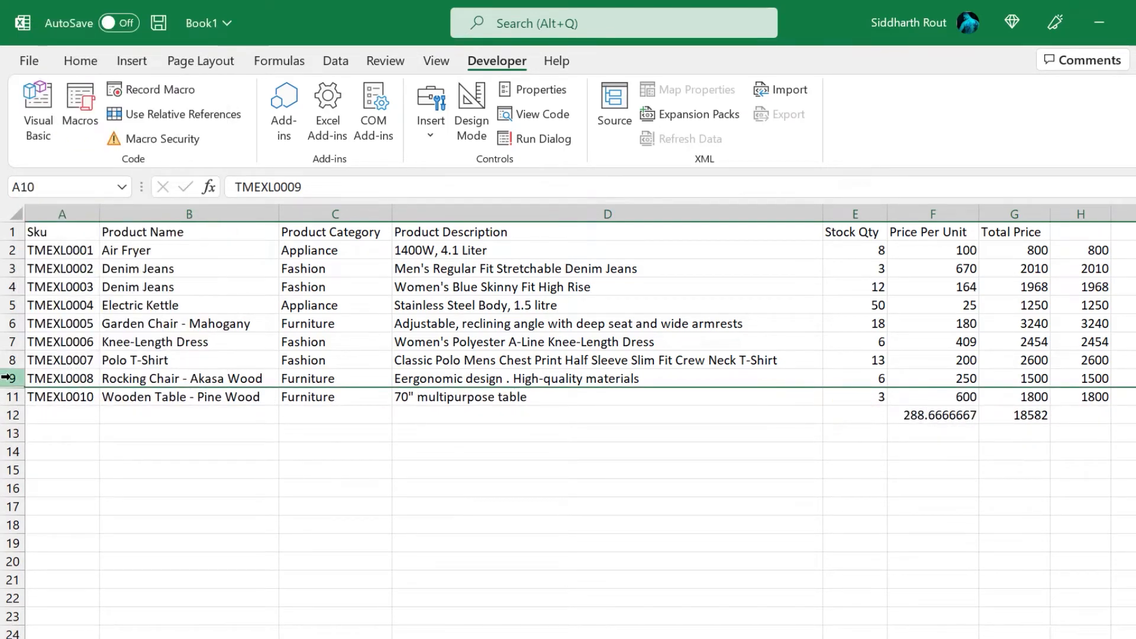
# Unhide row 10 and clear the subtotals in F12:G12.
pyautogui.moveTo(12, 379); pyautogui.dragTo(12, 405)
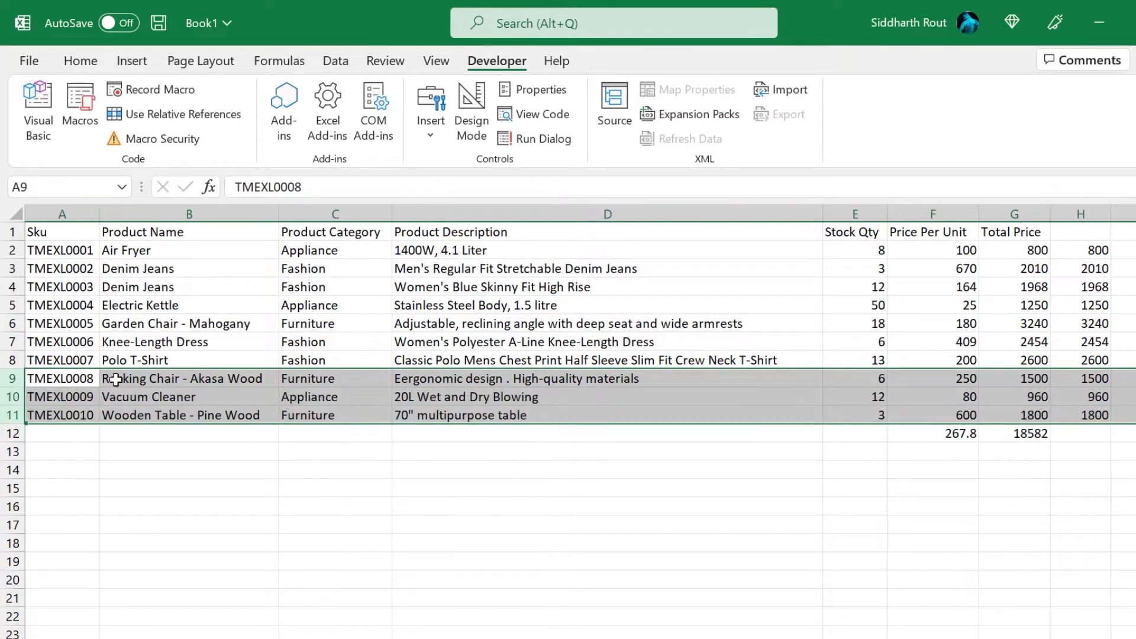
pyautogui.click(161, 358)
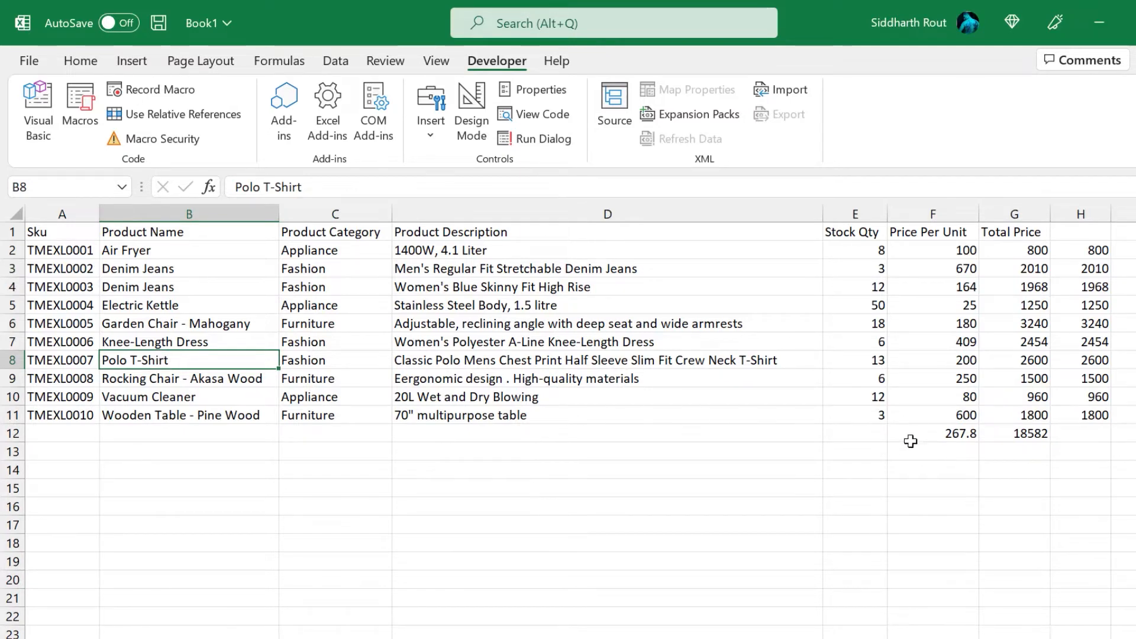
pyautogui.moveTo(911, 438); pyautogui.dragTo(1029, 483)
pyautogui.press('Delete')
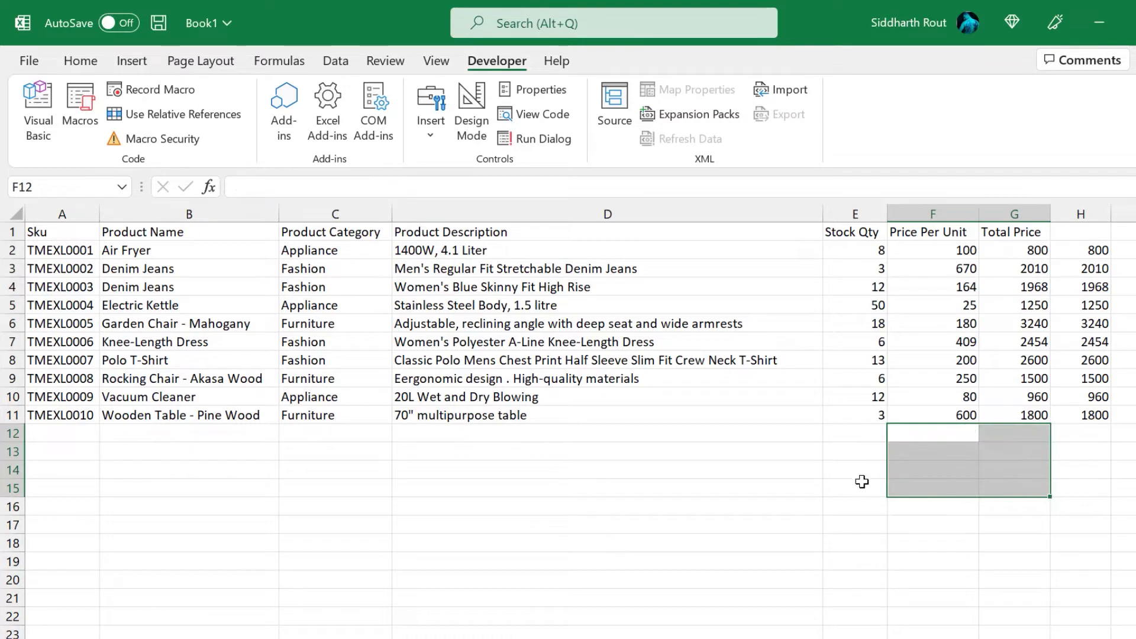
# Try to apply the Subtotal feature with the empty cell E14 selected outside the data.
pyautogui.click(844, 469)
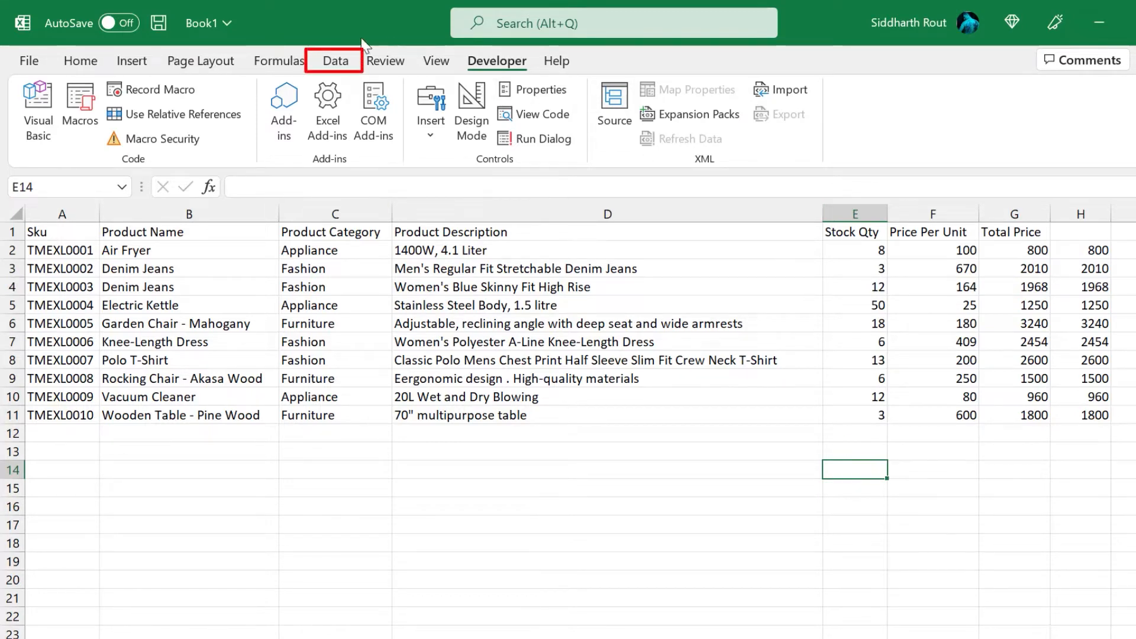
pyautogui.click(335, 61)
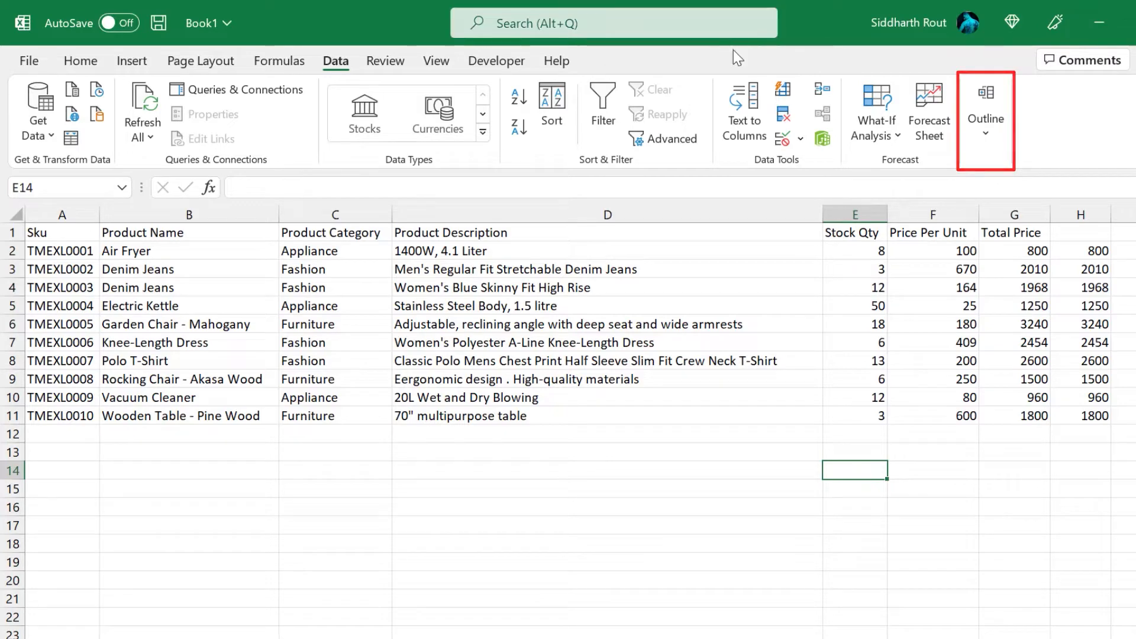
pyautogui.click(985, 142)
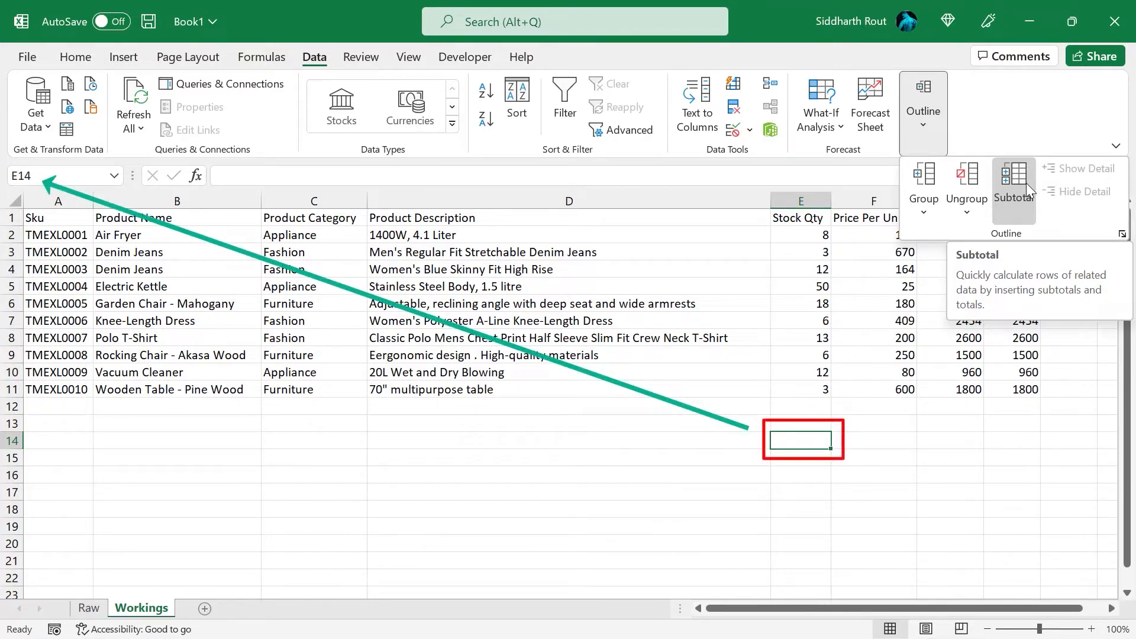
pyautogui.click(1024, 183)
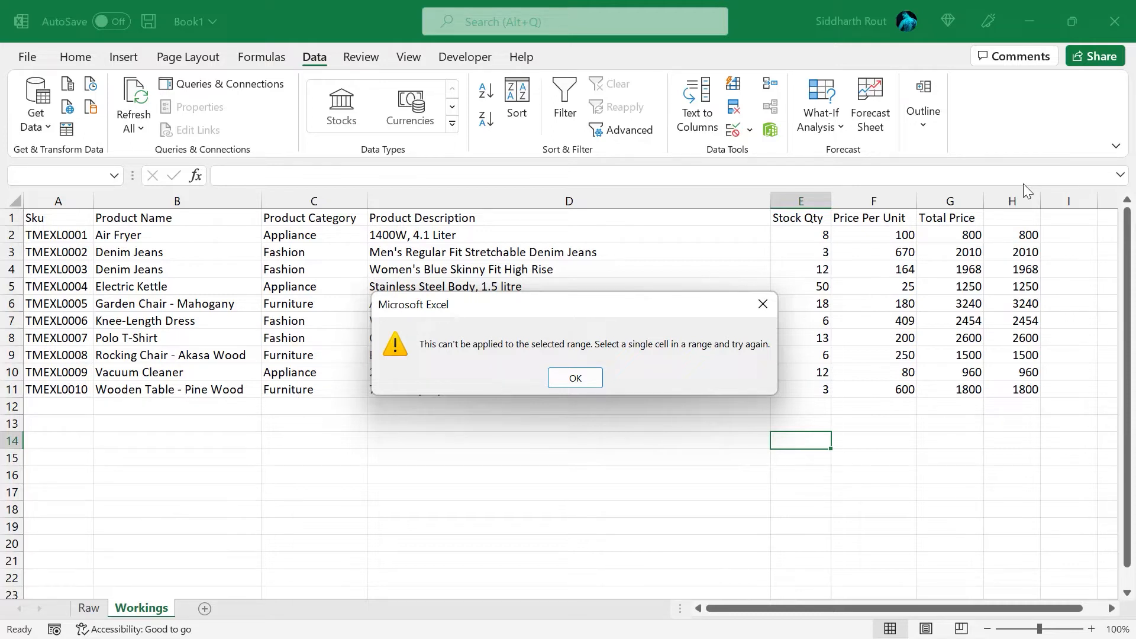
pyautogui.click(568, 381)
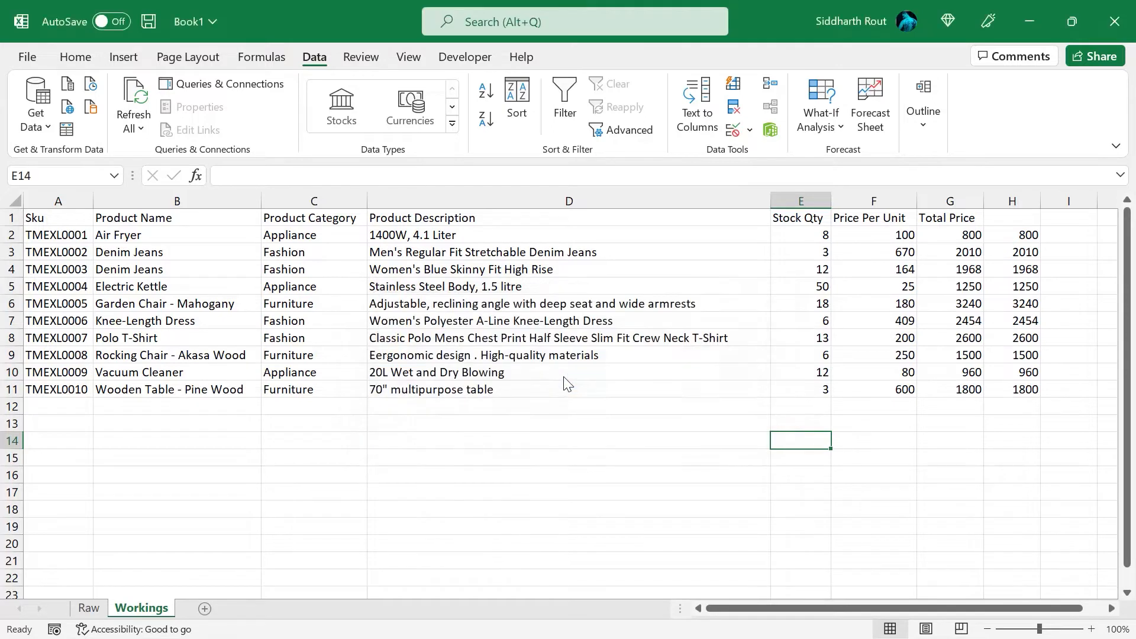
# Open the Subtotal settings from cell D3 inside the data, examine the options, and close them without applying.
pyautogui.click(393, 257)
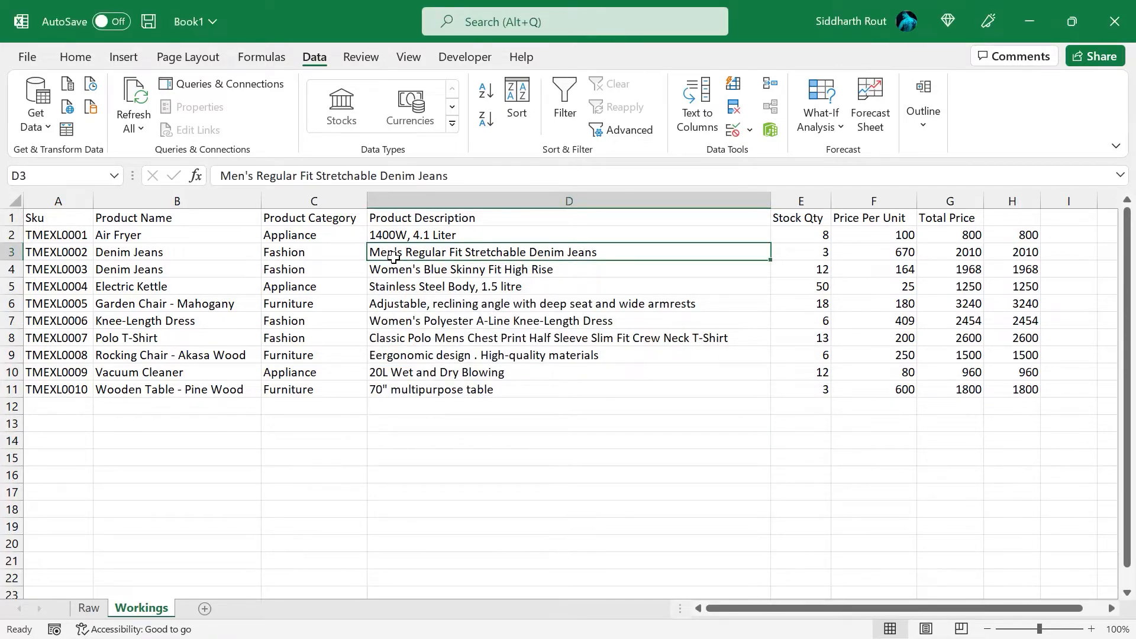
pyautogui.click(922, 109)
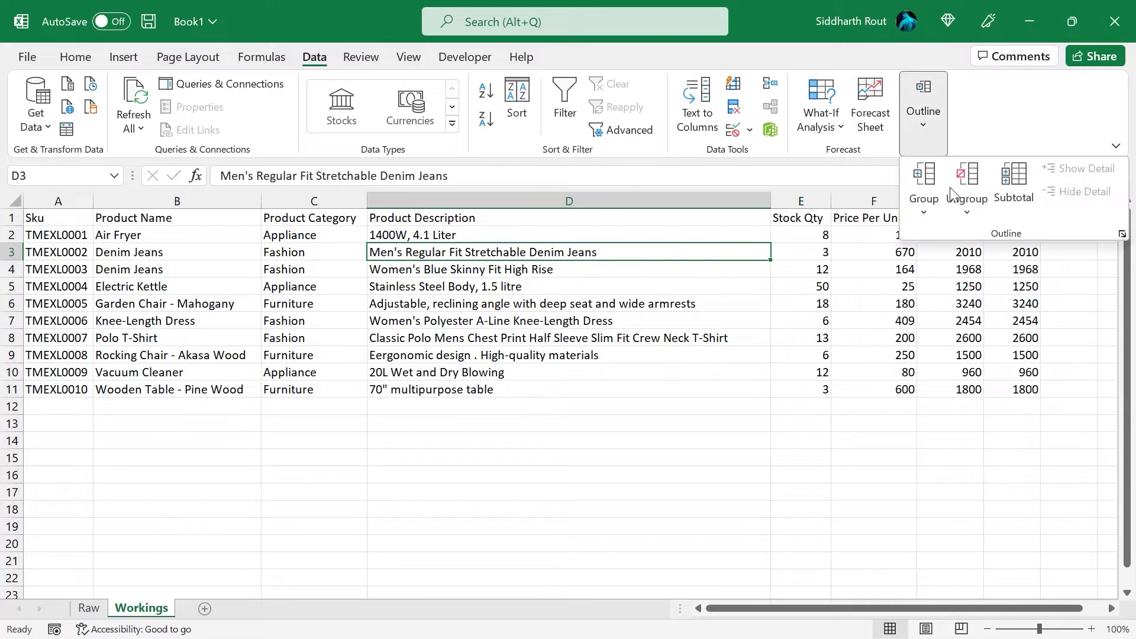
pyautogui.click(1014, 184)
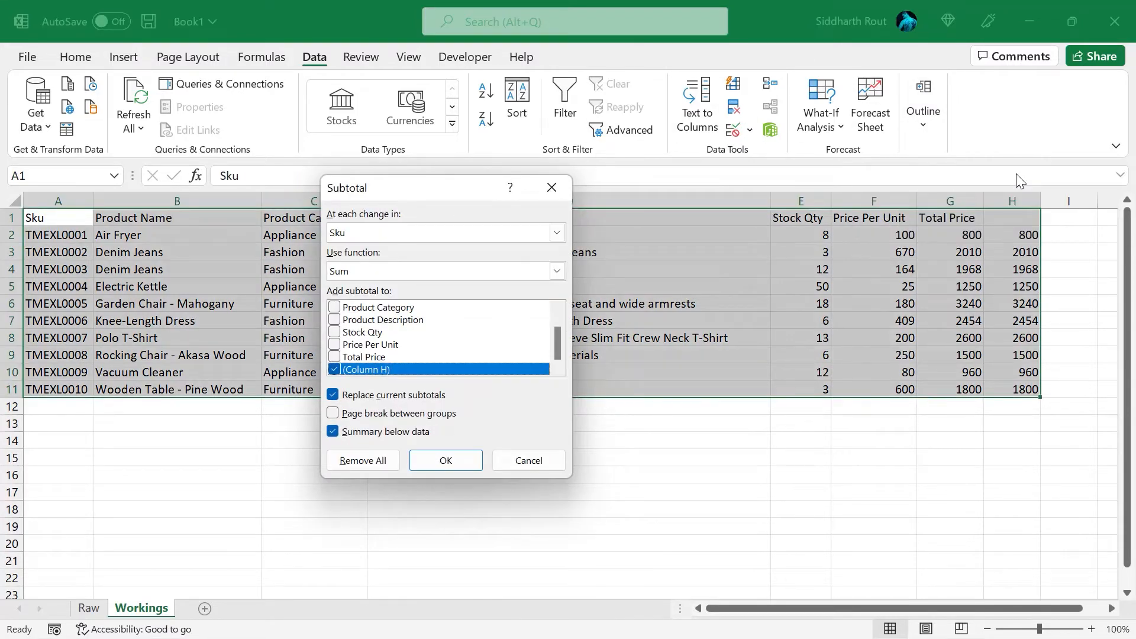
pyautogui.moveTo(435, 189); pyautogui.dragTo(487, 117)
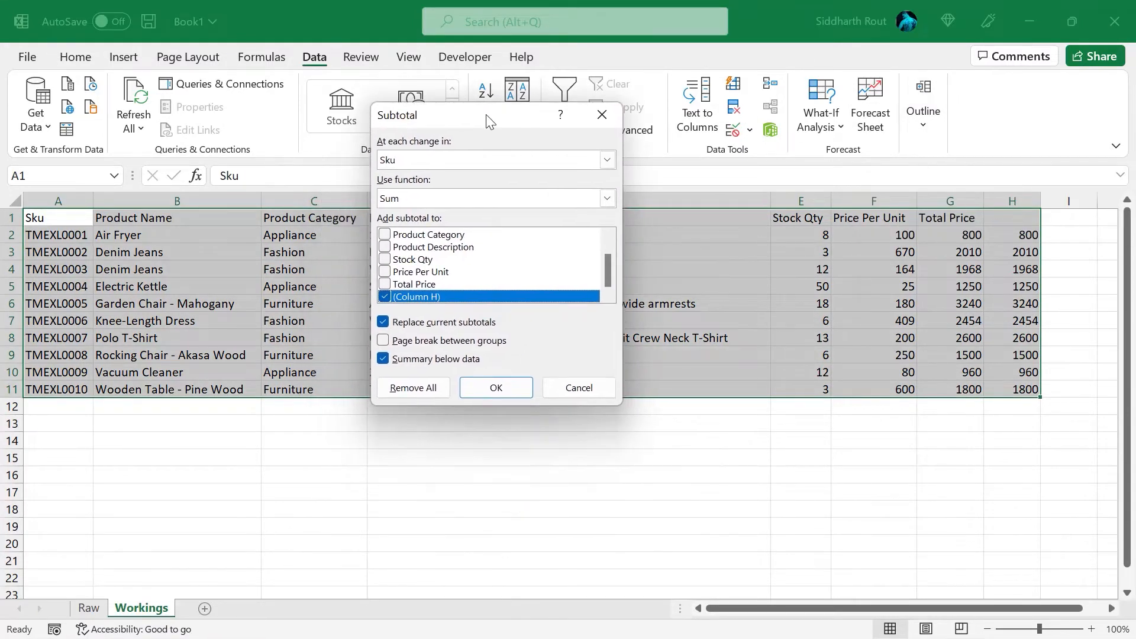
pyautogui.click(602, 117)
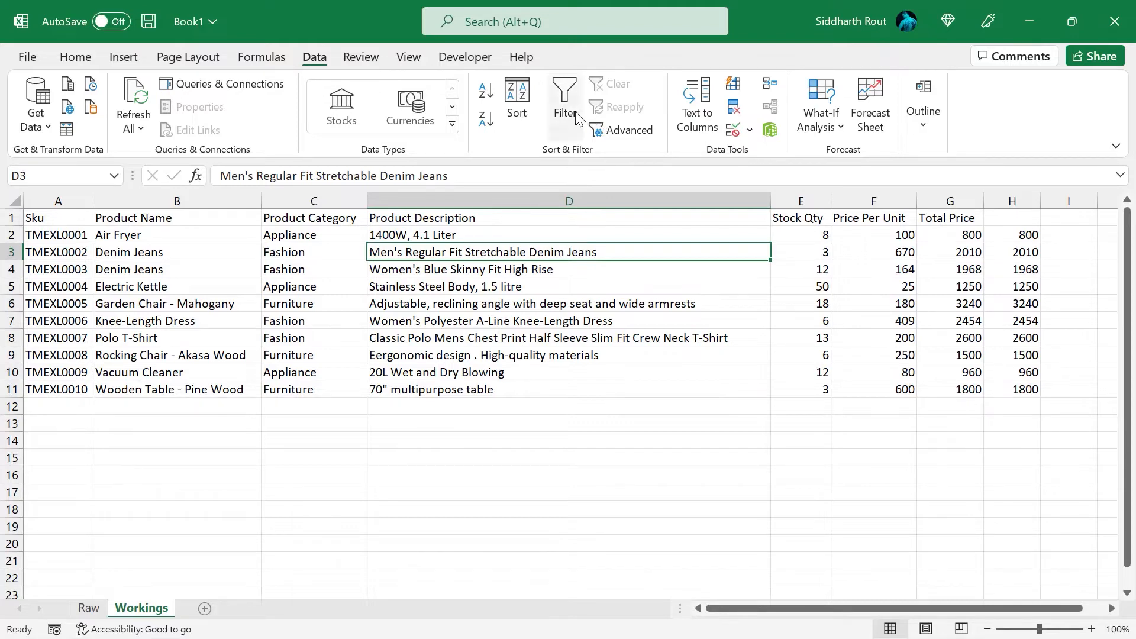
# Delete header row 1 from the Workings sheet.
pyautogui.click(11, 220)
pyautogui.rightClick(11, 220)
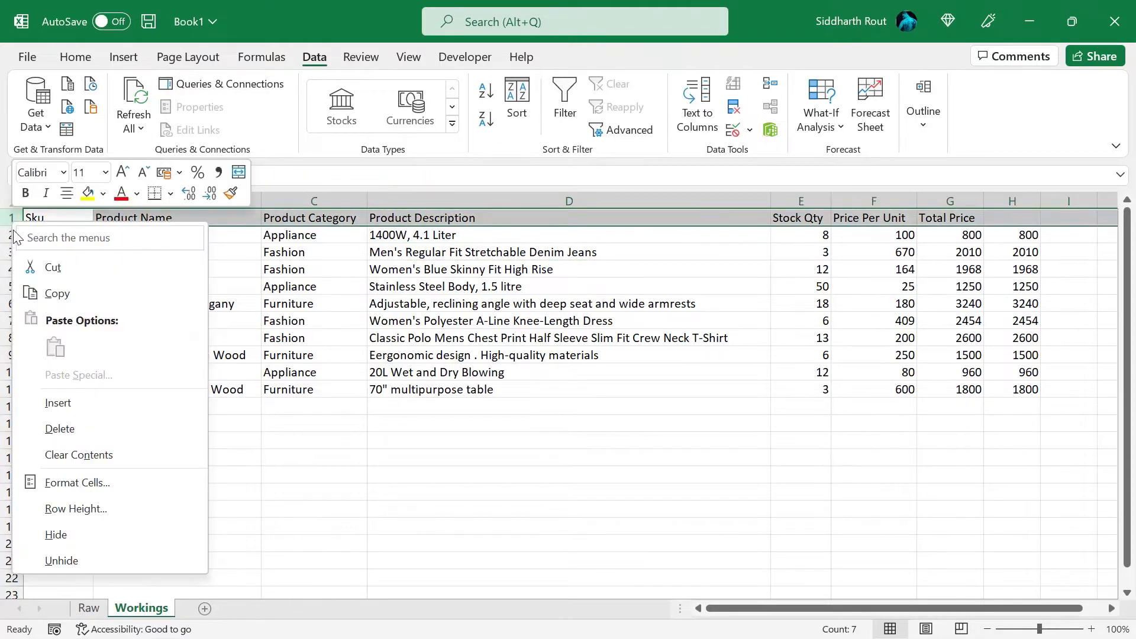
pyautogui.click(54, 429)
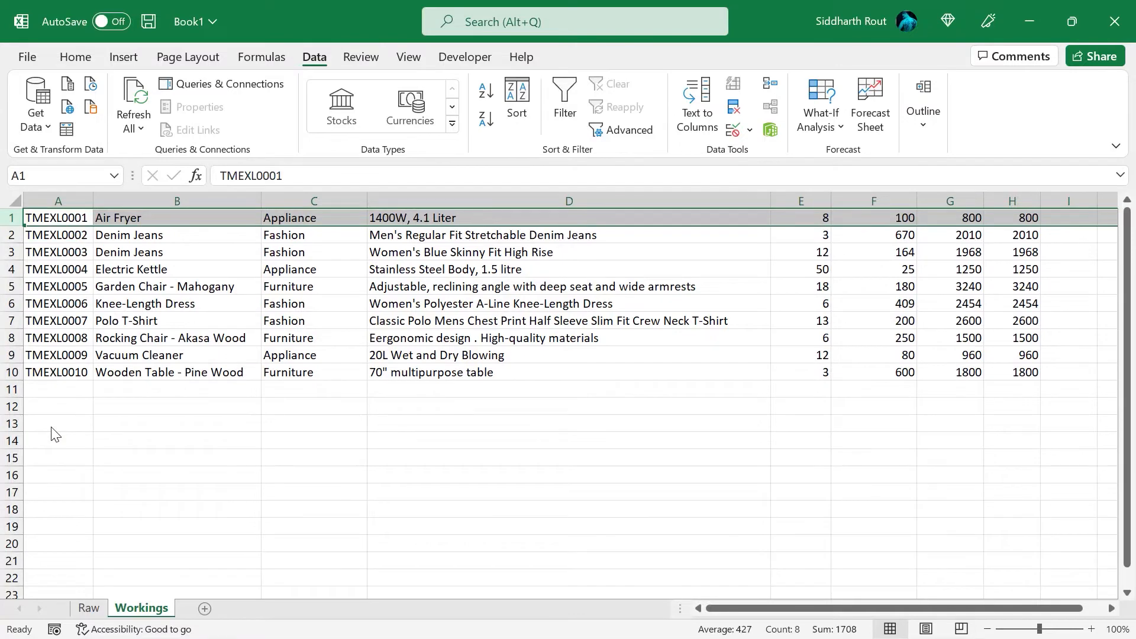
# Open the Subtotal settings for the headerless data from D4, using the first row as labels, examine the column names, and close without applying.
pyautogui.click(459, 269)
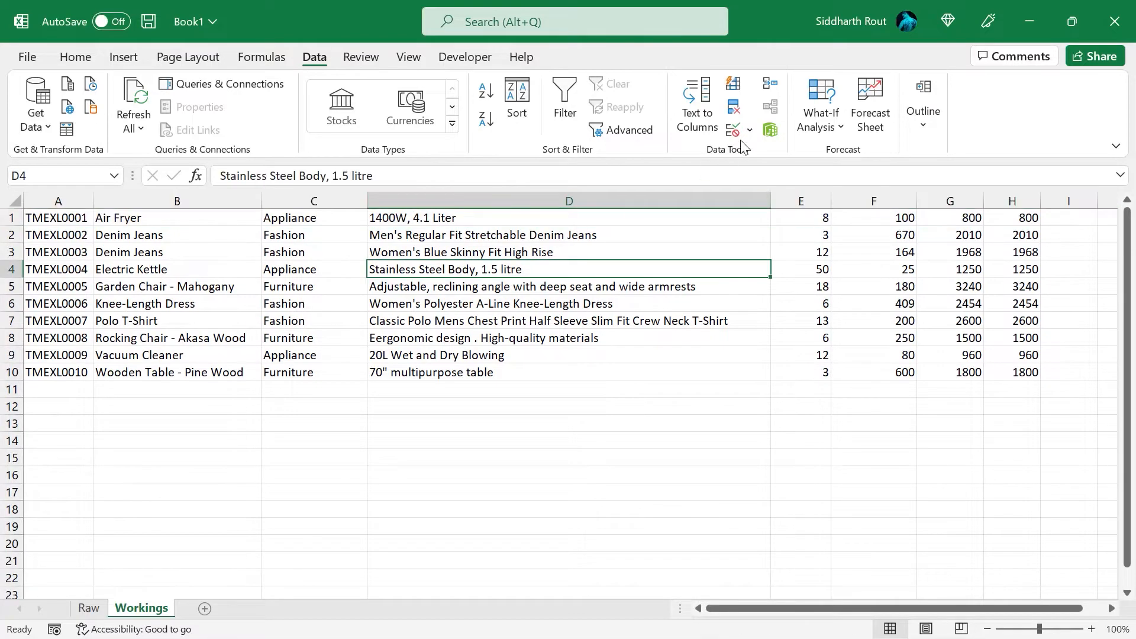
pyautogui.click(920, 100)
pyautogui.click(1013, 188)
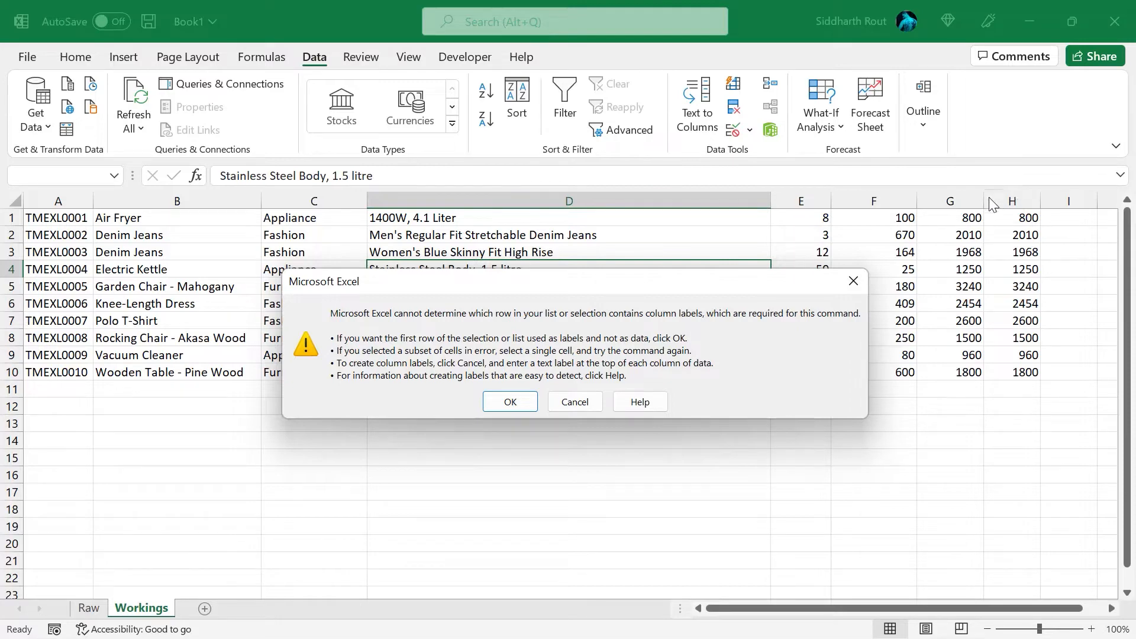
pyautogui.click(510, 401)
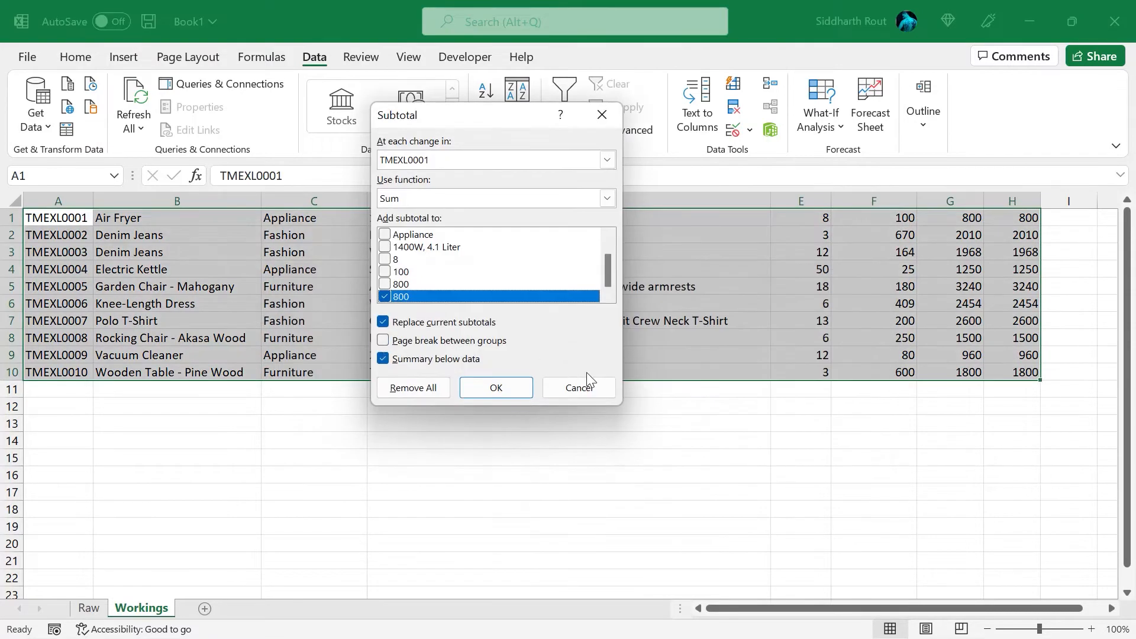
pyautogui.click(572, 392)
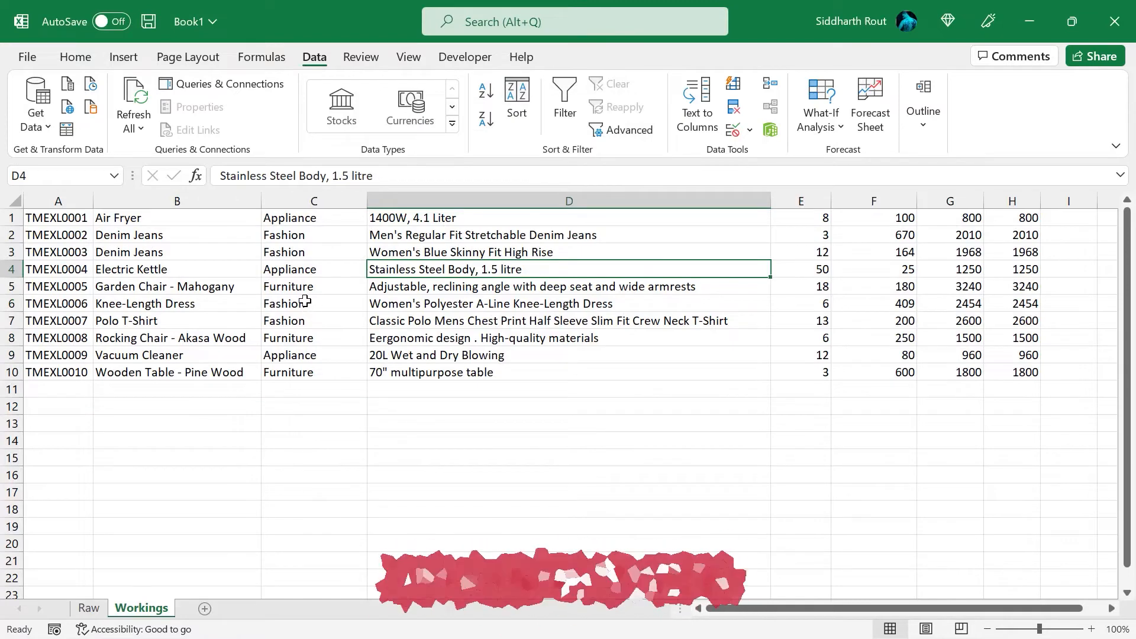
# Undo the header row deletion and sort columns A:H by Product Category on cell values from A to Z.
pyautogui.hotkey('ctrl', 'z')
pyautogui.click(354, 262)
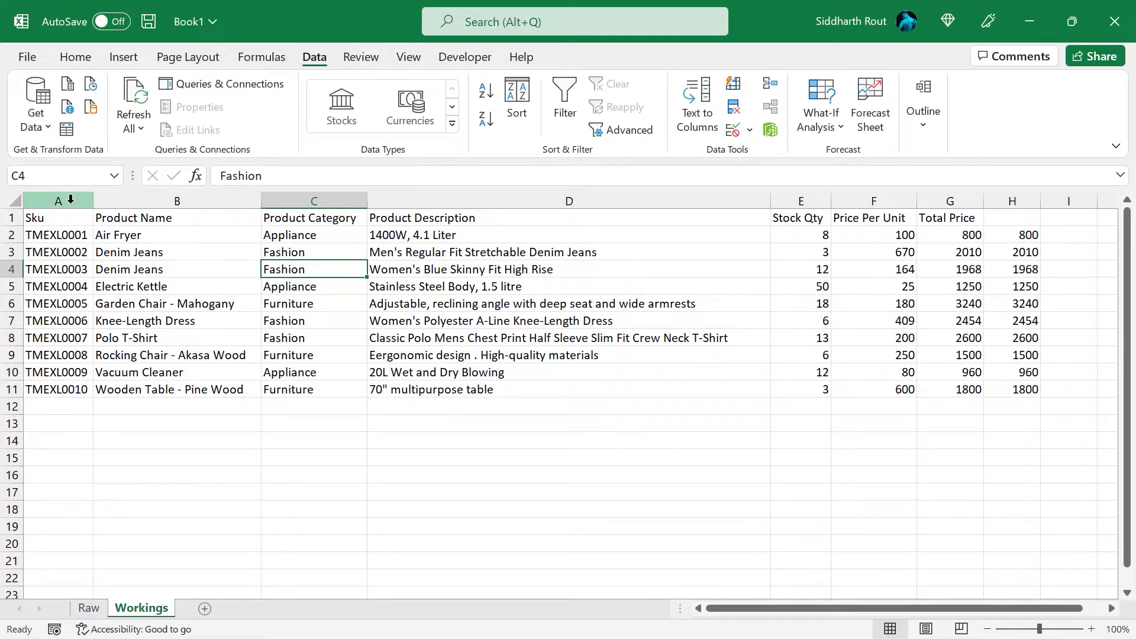
pyautogui.moveTo(74, 201); pyautogui.dragTo(1009, 223)
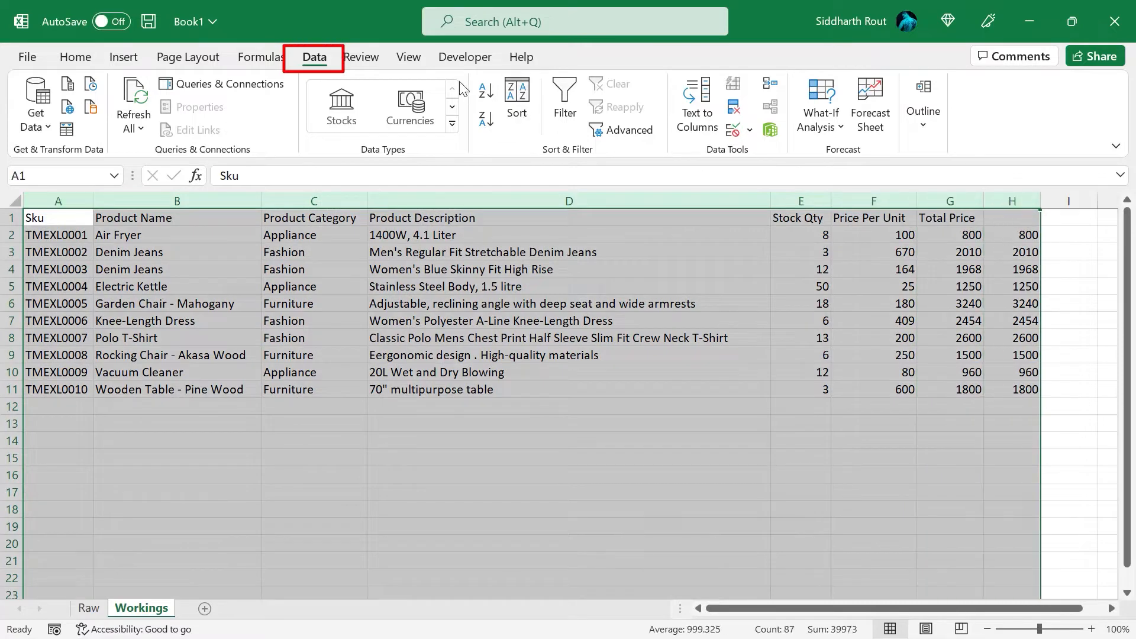
pyautogui.click(525, 95)
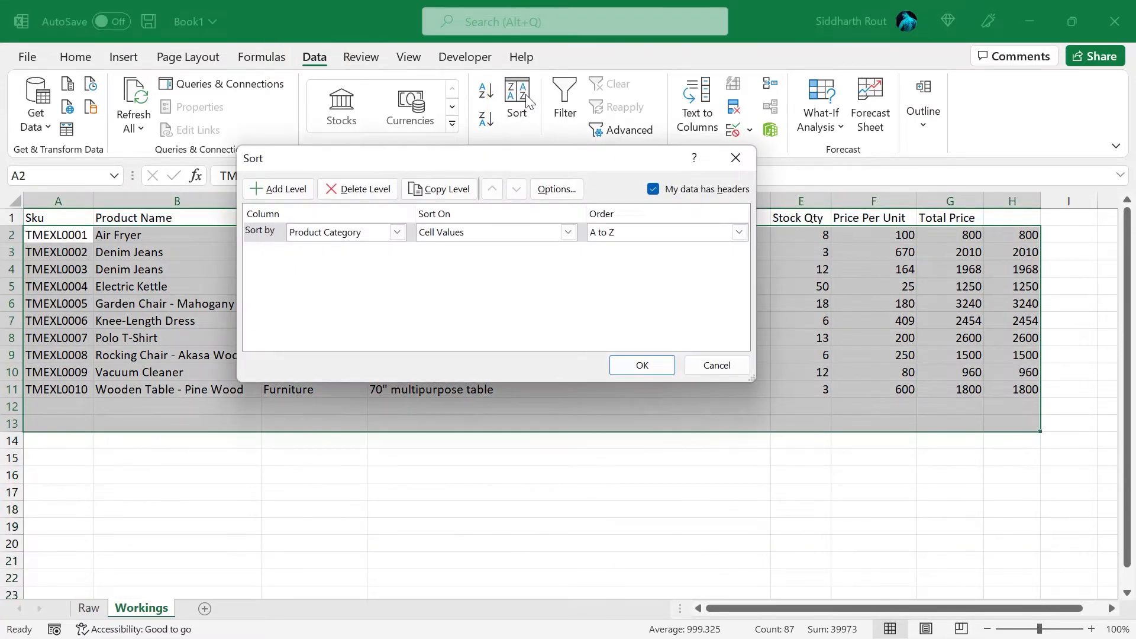
pyautogui.moveTo(439, 159); pyautogui.dragTo(579, 210)
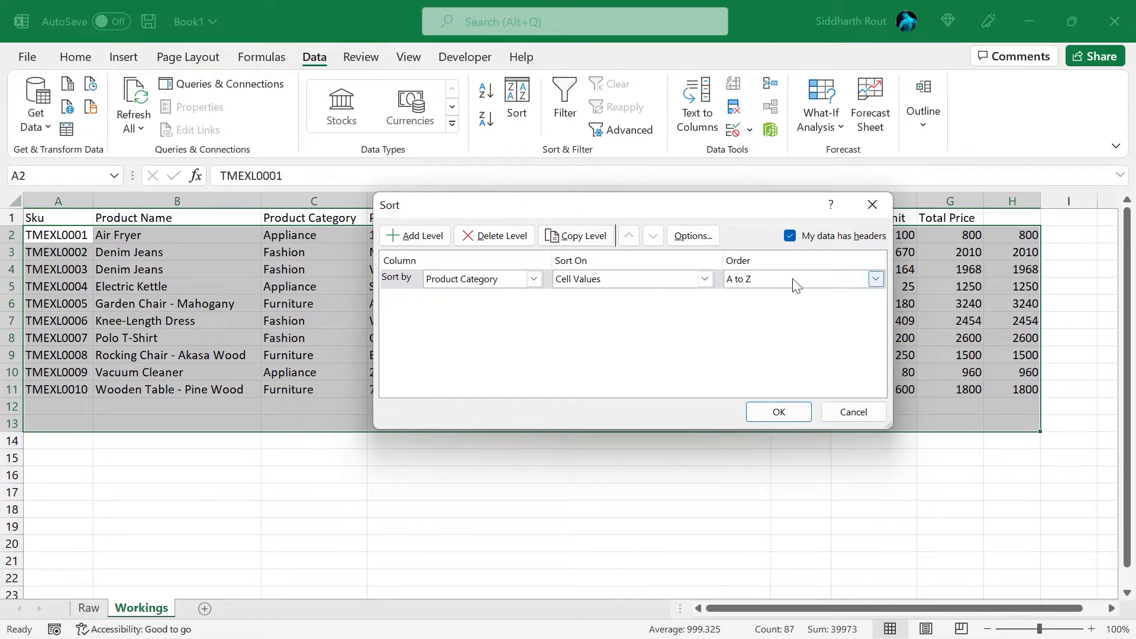
pyautogui.click(778, 411)
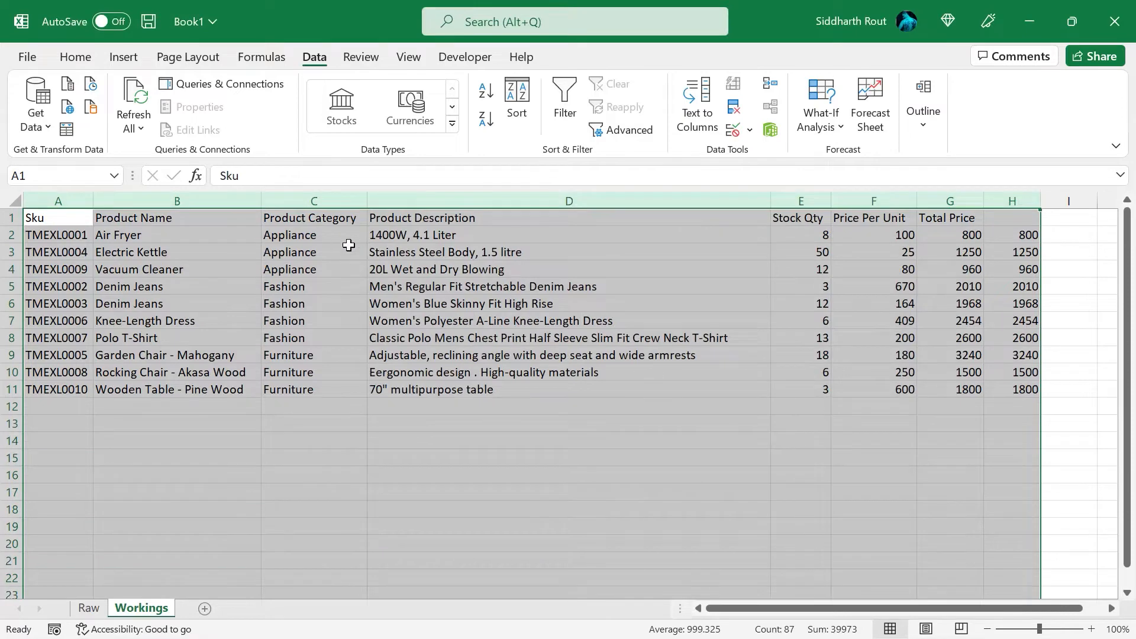
# Clear the contents of the unlabelled column H that repeats the total prices.
pyautogui.click(348, 219)
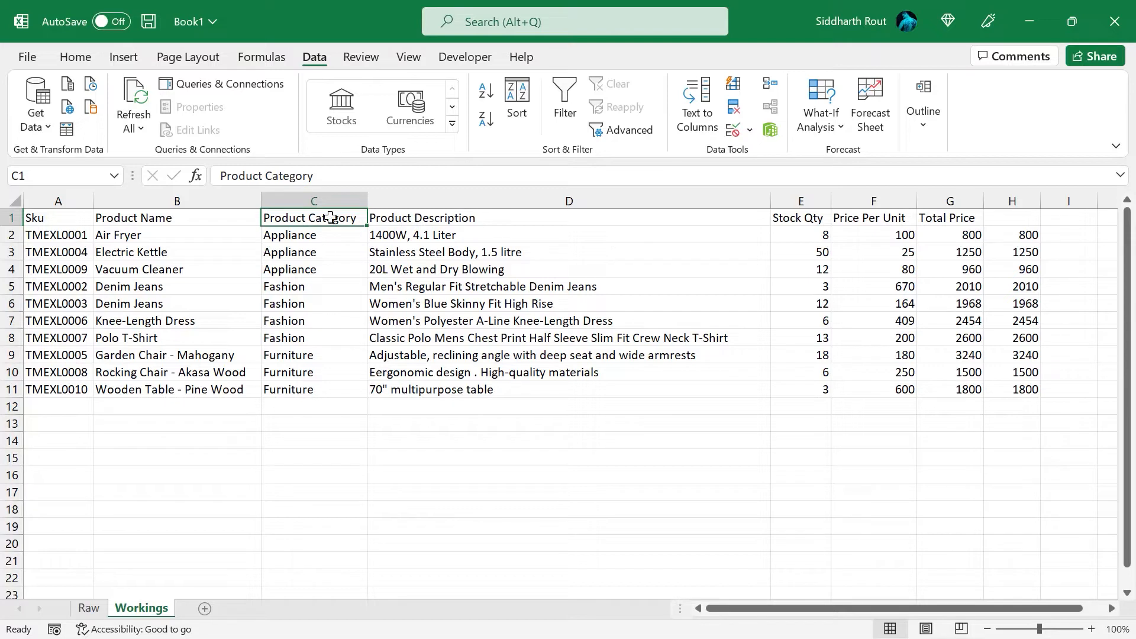
pyautogui.click(1027, 206)
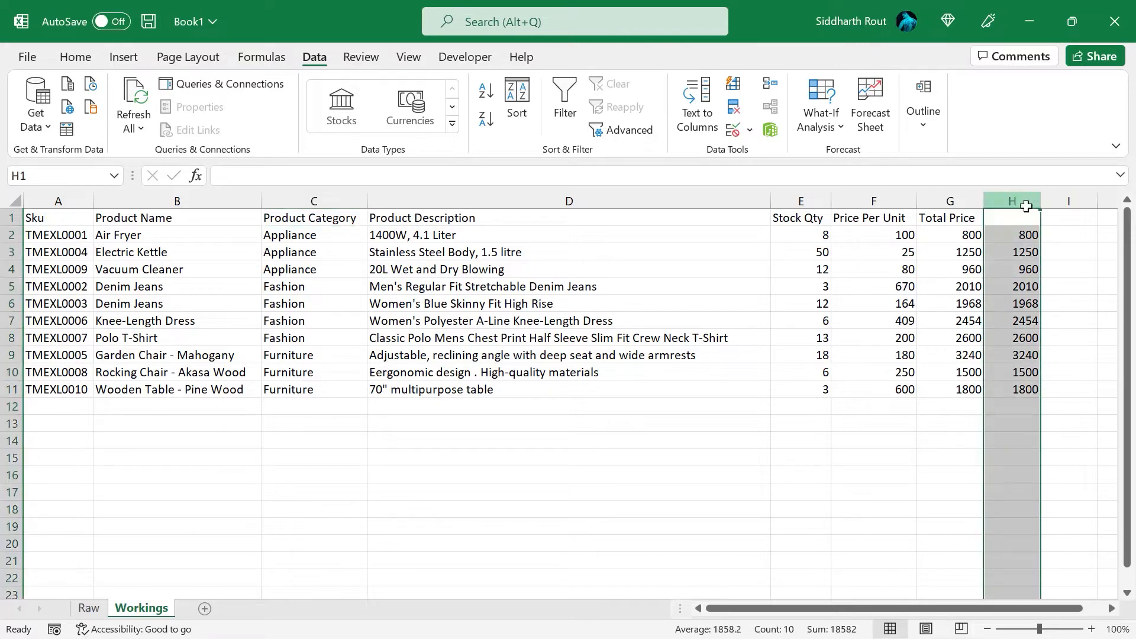
pyautogui.press('Delete')
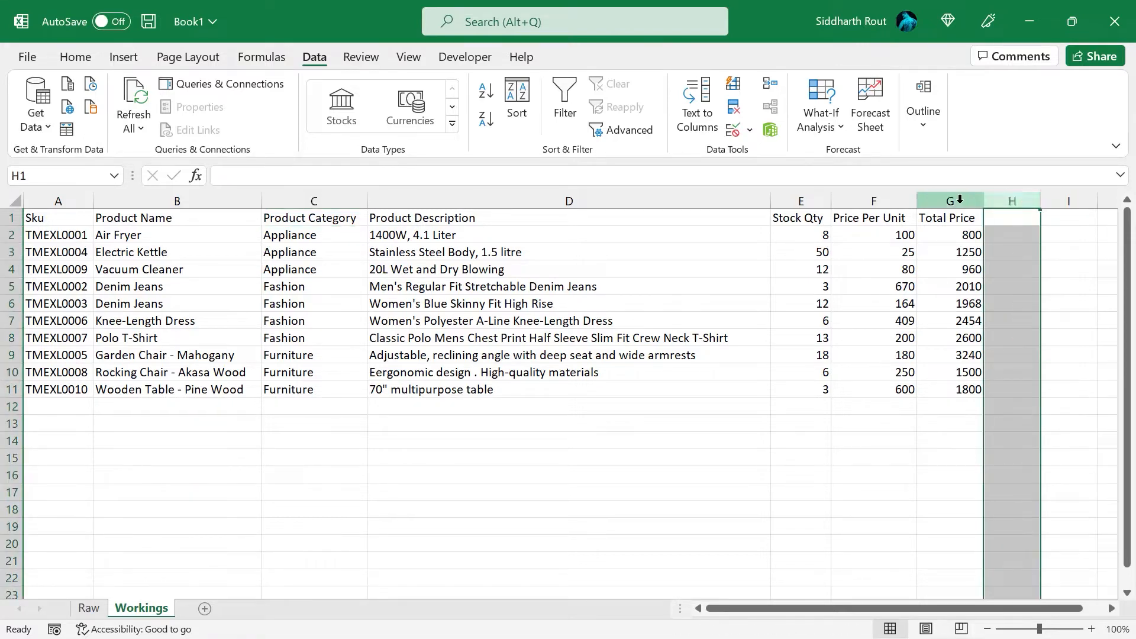
pyautogui.click(949, 219)
# Set up a Subtotal from C1 inside the data at each change in Product Category, using the Sum function.
pyautogui.click(318, 218)
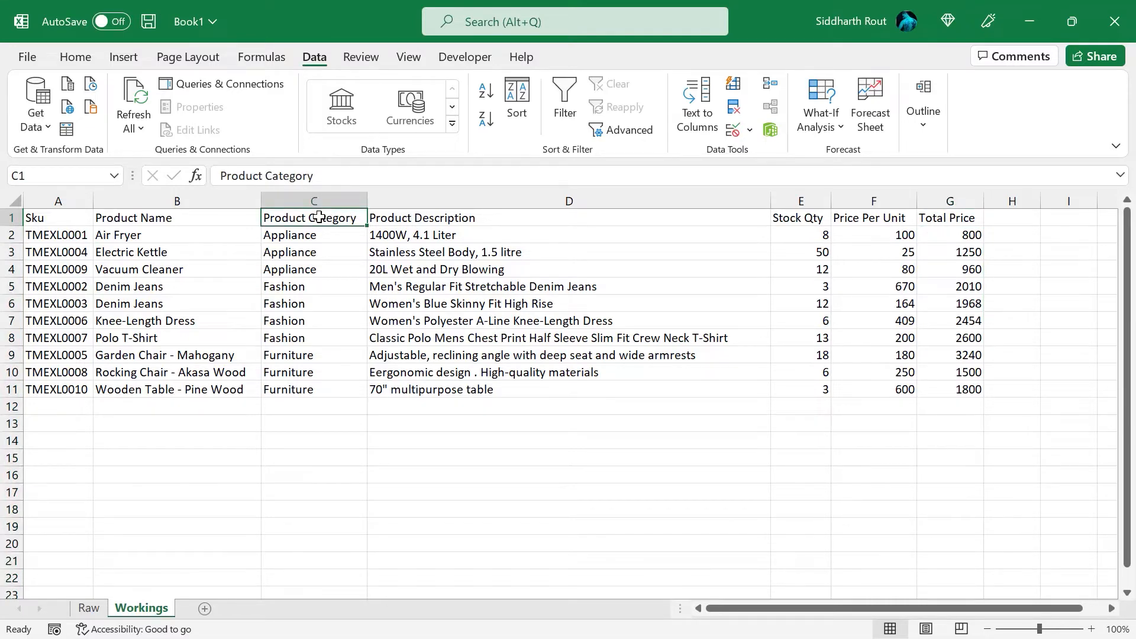
pyautogui.click(929, 95)
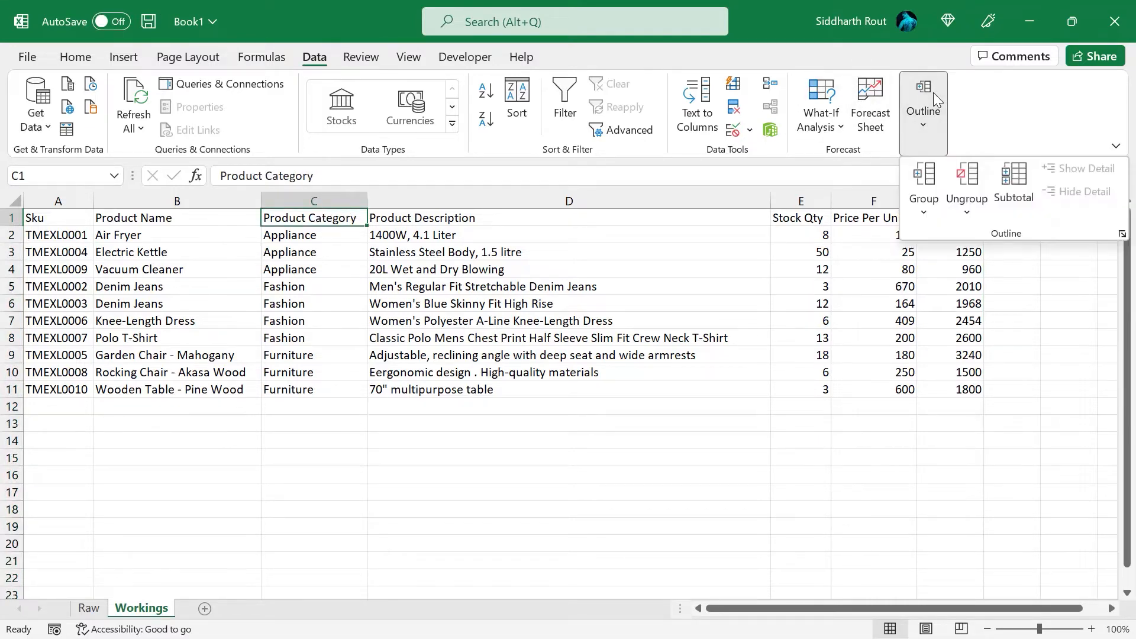
pyautogui.click(1010, 180)
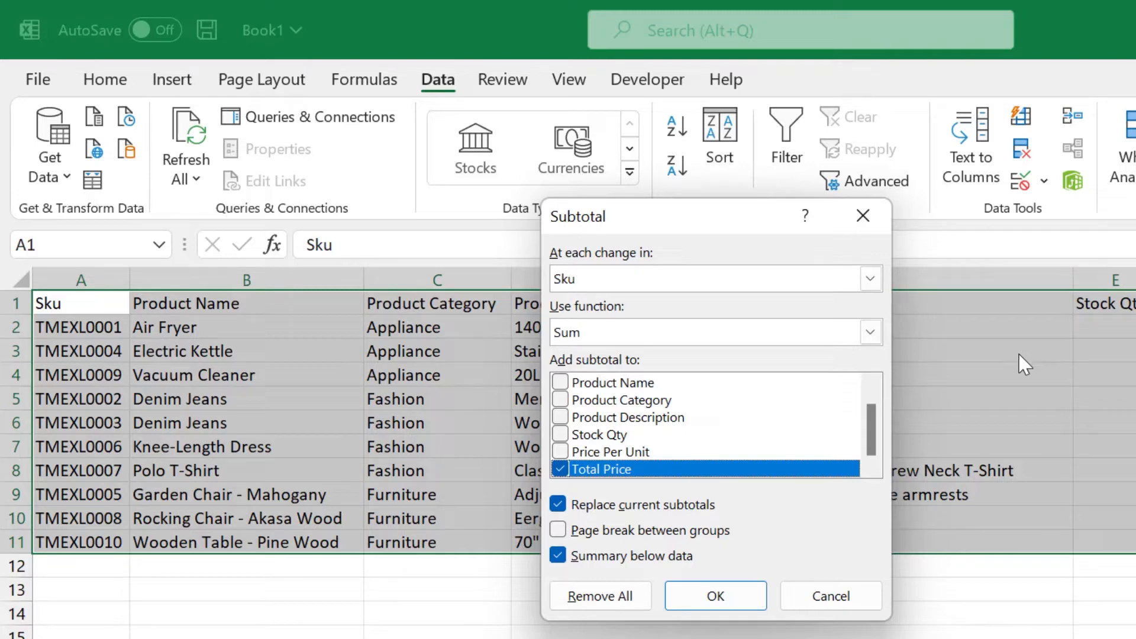
pyautogui.click(869, 279)
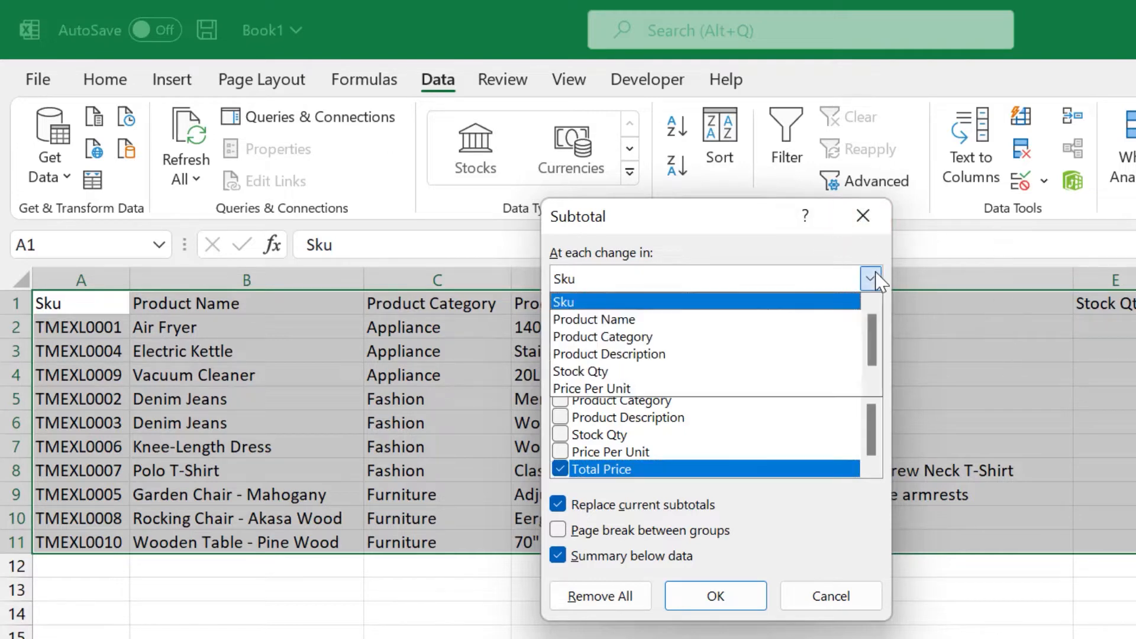
pyautogui.click(750, 346)
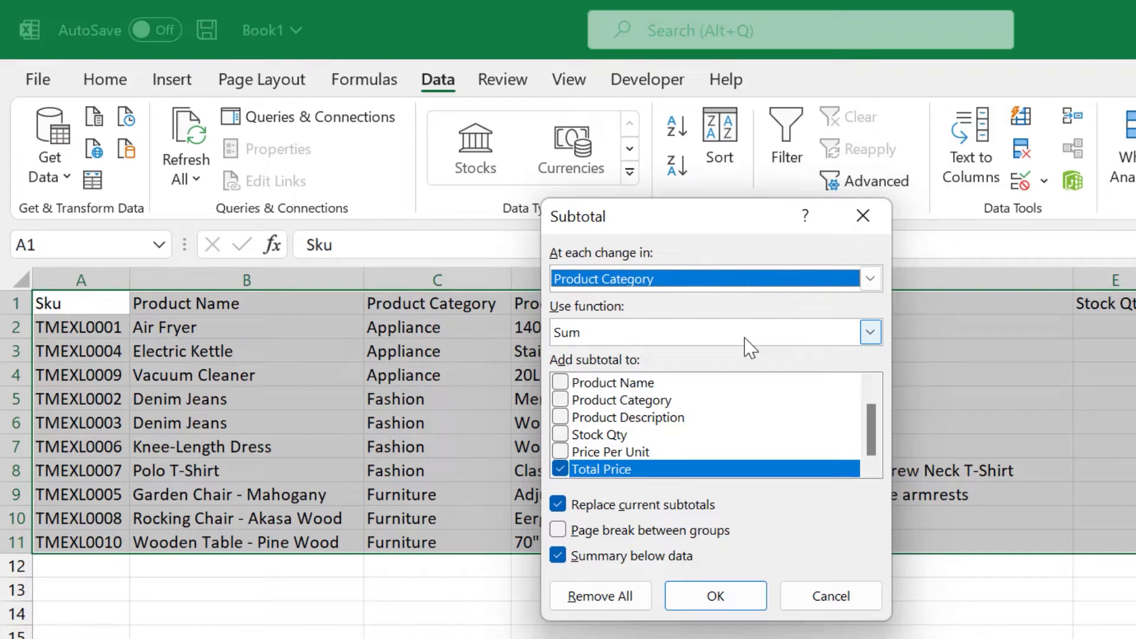
pyautogui.click(746, 339)
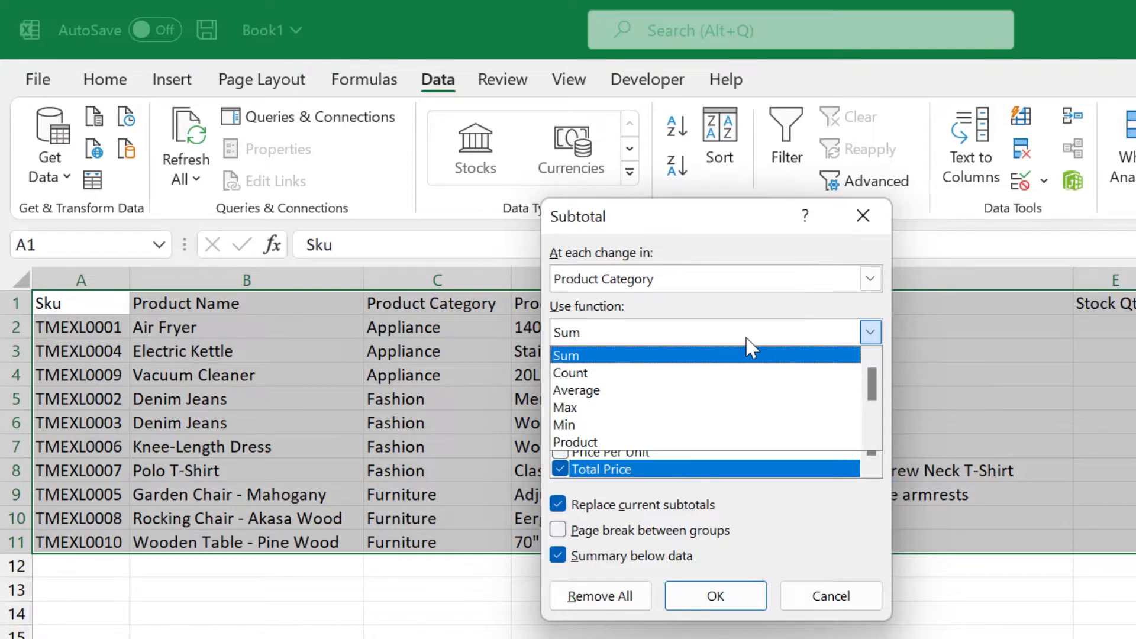
pyautogui.click(746, 340)
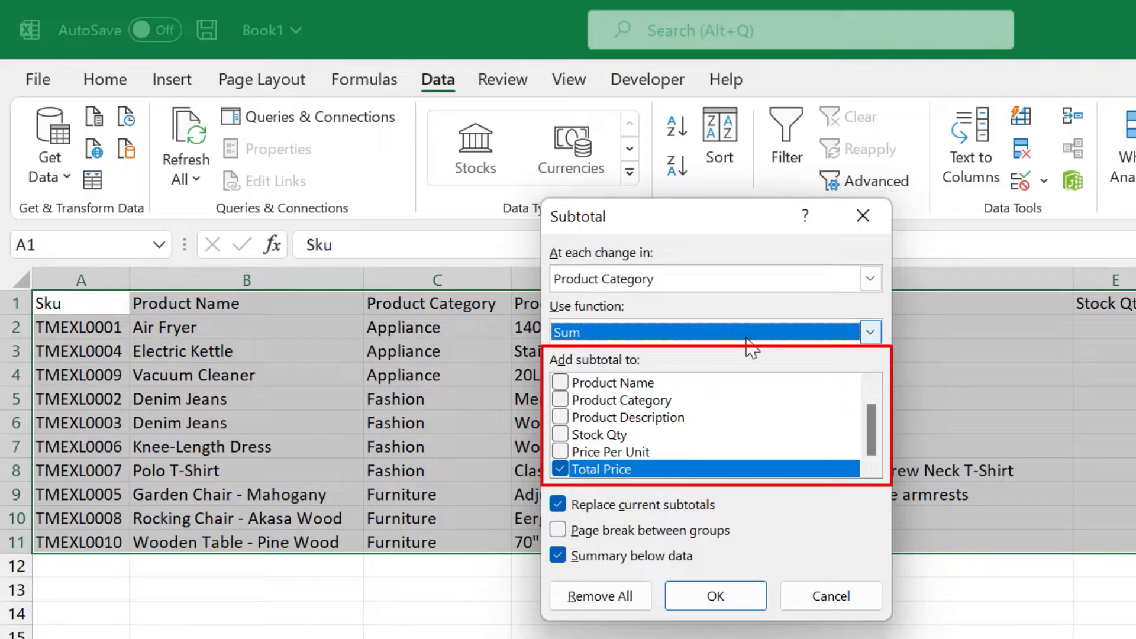
# Add Stock Qty to the subtotalled columns alongside Total Price, enable page breaks between groups, and apply the subtotals.
pyautogui.click(561, 434)
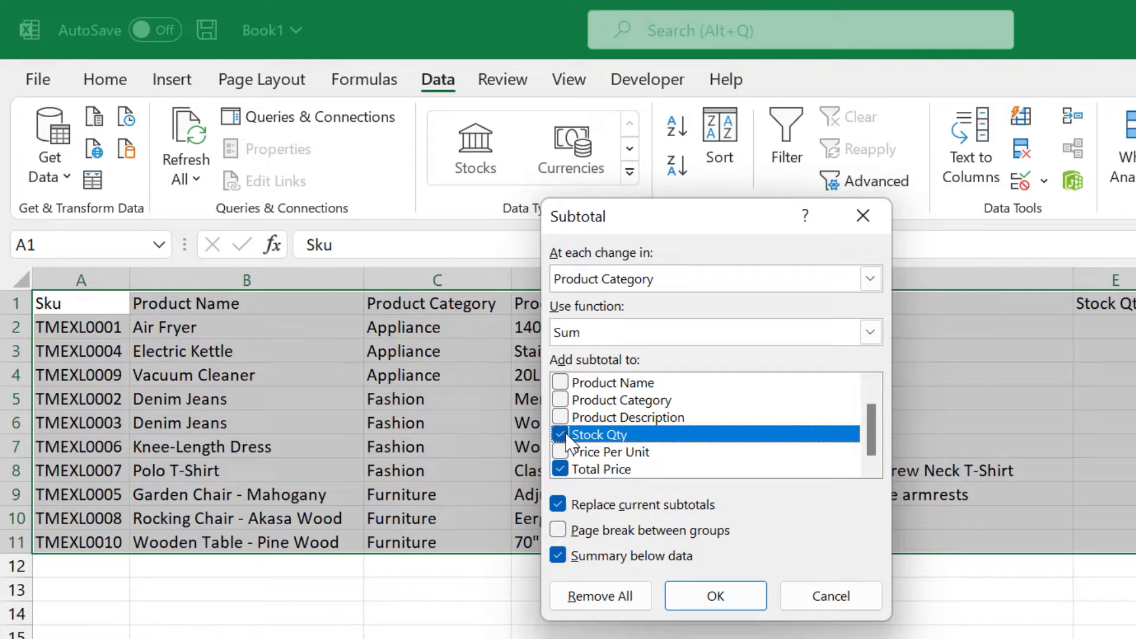
pyautogui.click(557, 530)
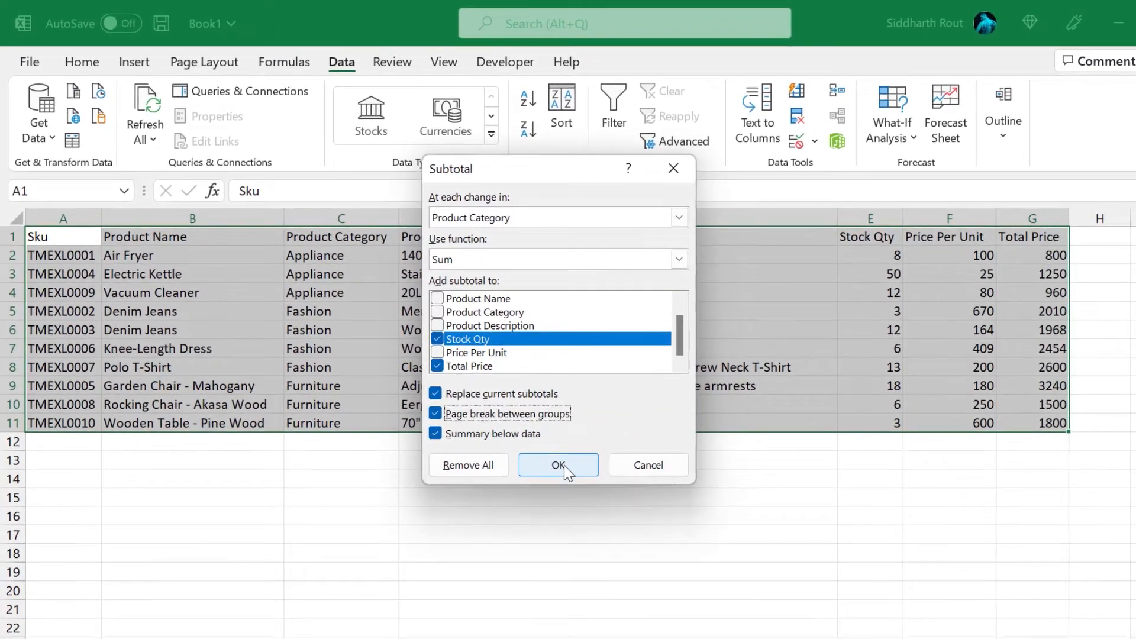
pyautogui.click(558, 465)
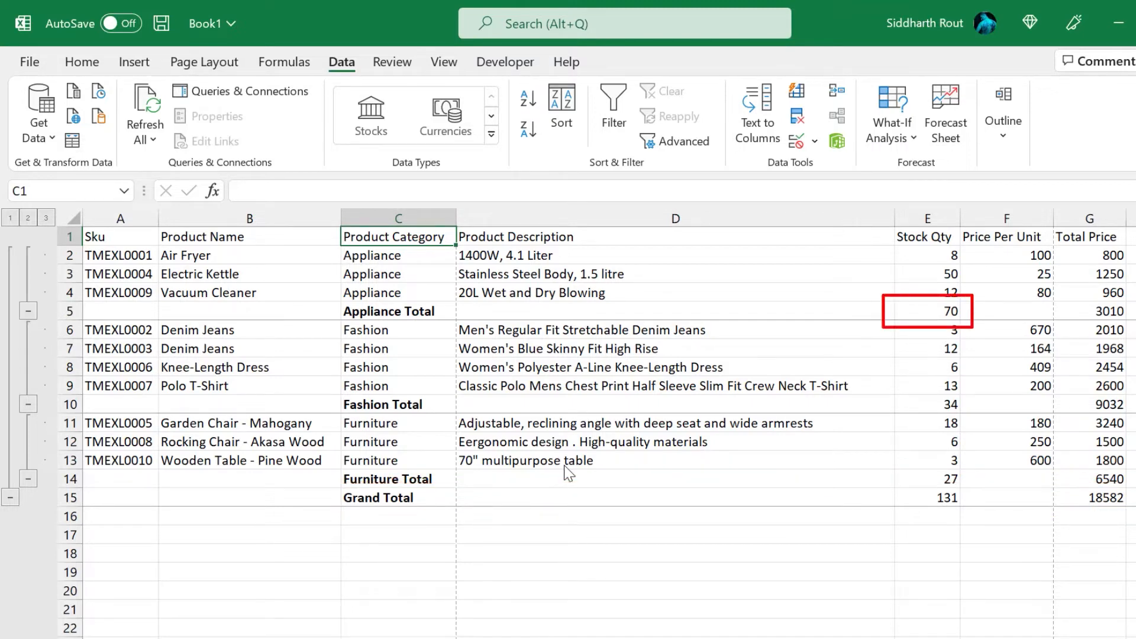
# Inspect the Appliance subtotal formula in E5 and extend the grand total formula in E15 to =SUBTOTAL(9,E2:E14).
pyautogui.click(944, 312)
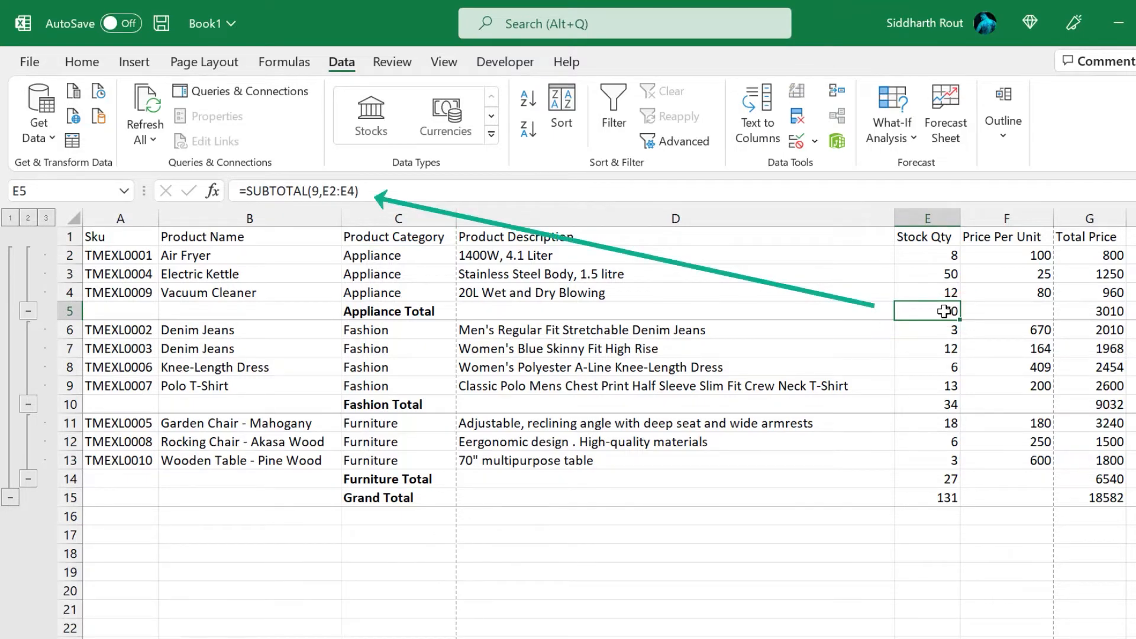
pyautogui.click(954, 498)
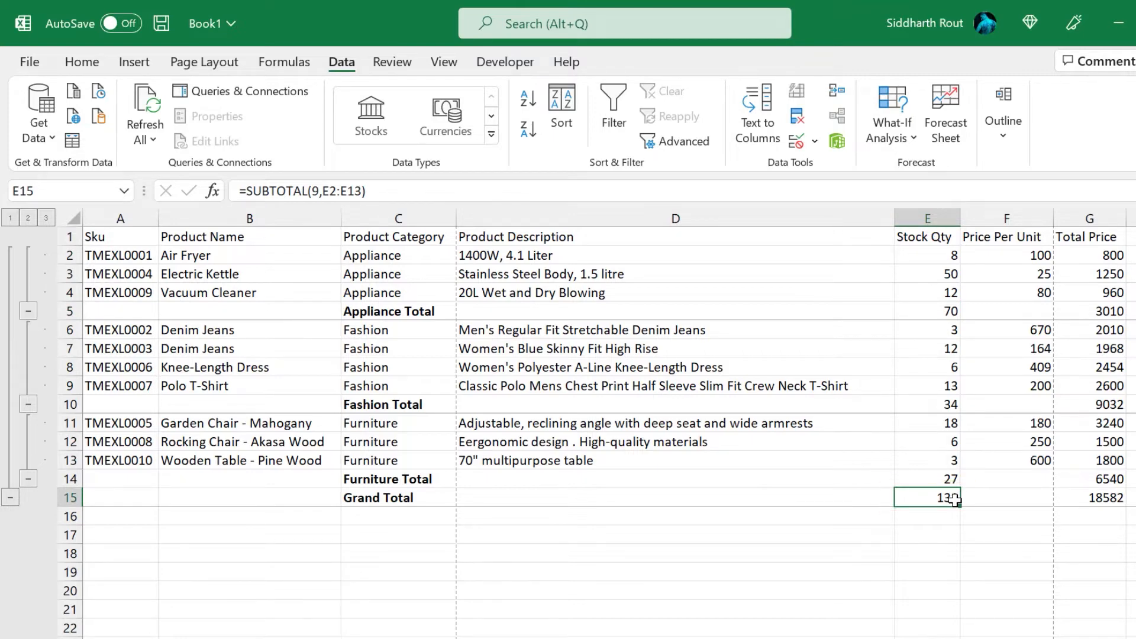
pyautogui.doubleClick(954, 498)
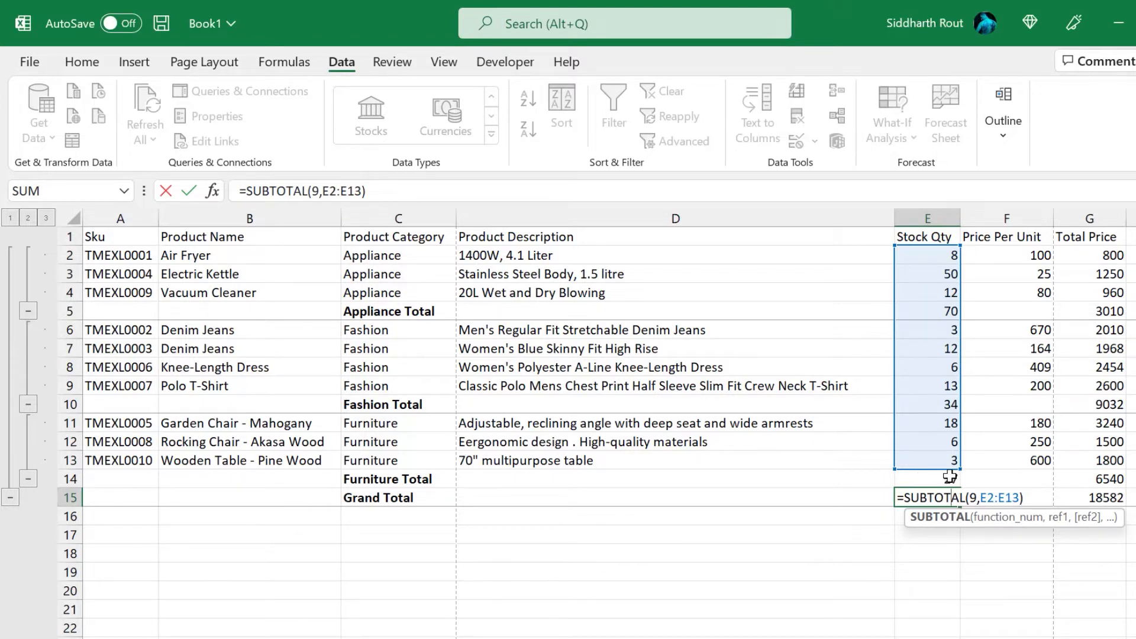
pyautogui.moveTo(959, 469); pyautogui.dragTo(958, 482)
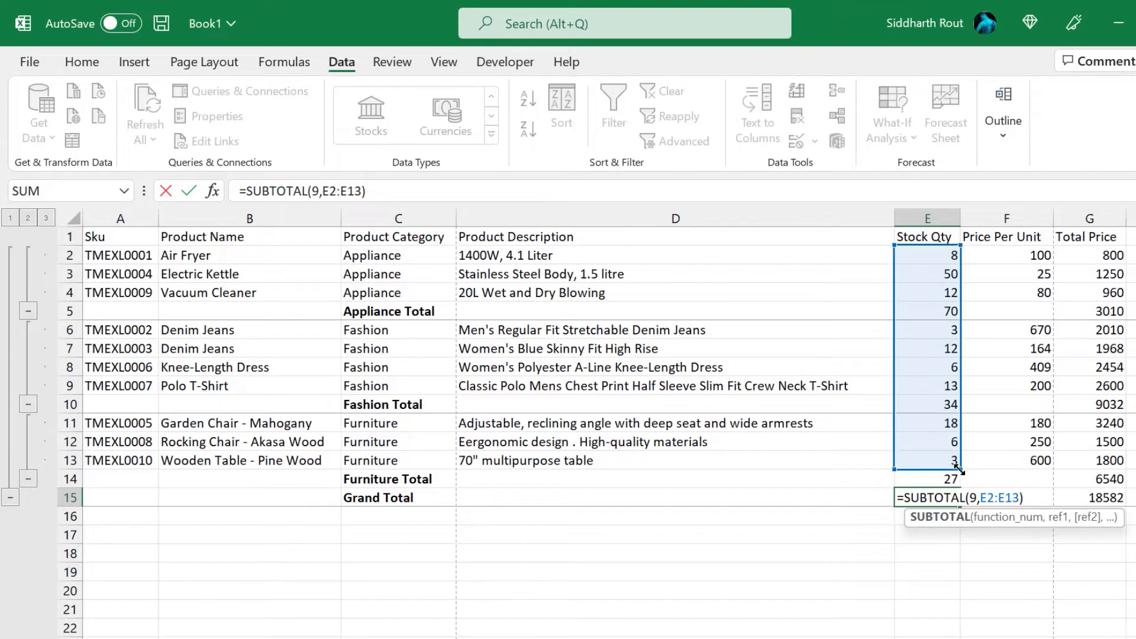
pyautogui.press('Return')
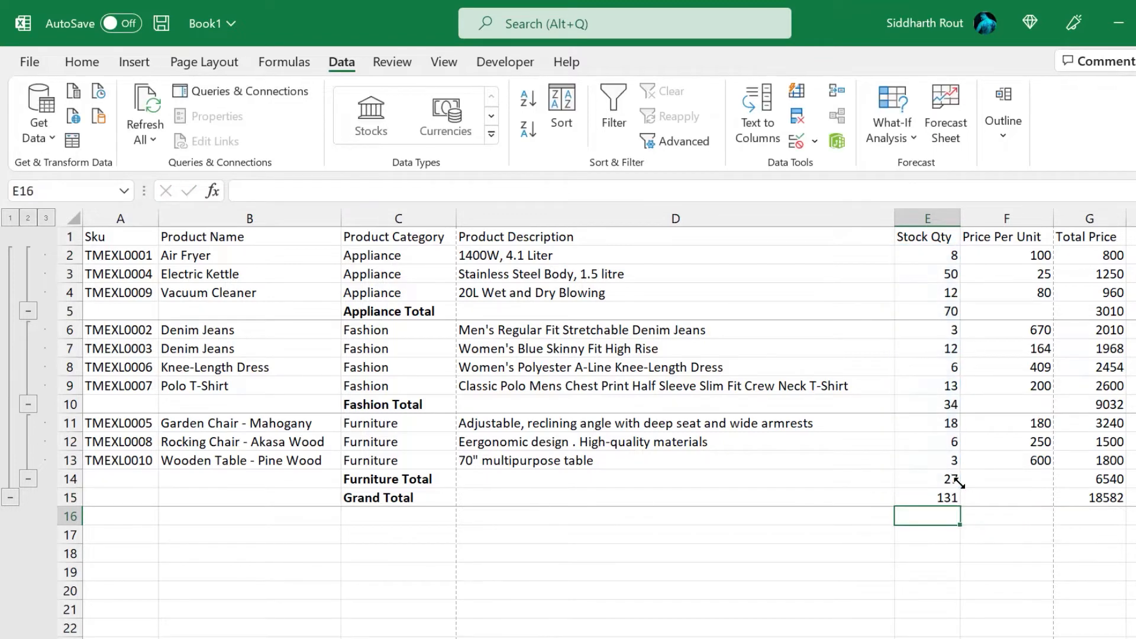
# Compare the grand total formula in E15 with the sum of the individual Stock Qty values, leaving out the category total rows.
pyautogui.doubleClick(943, 496)
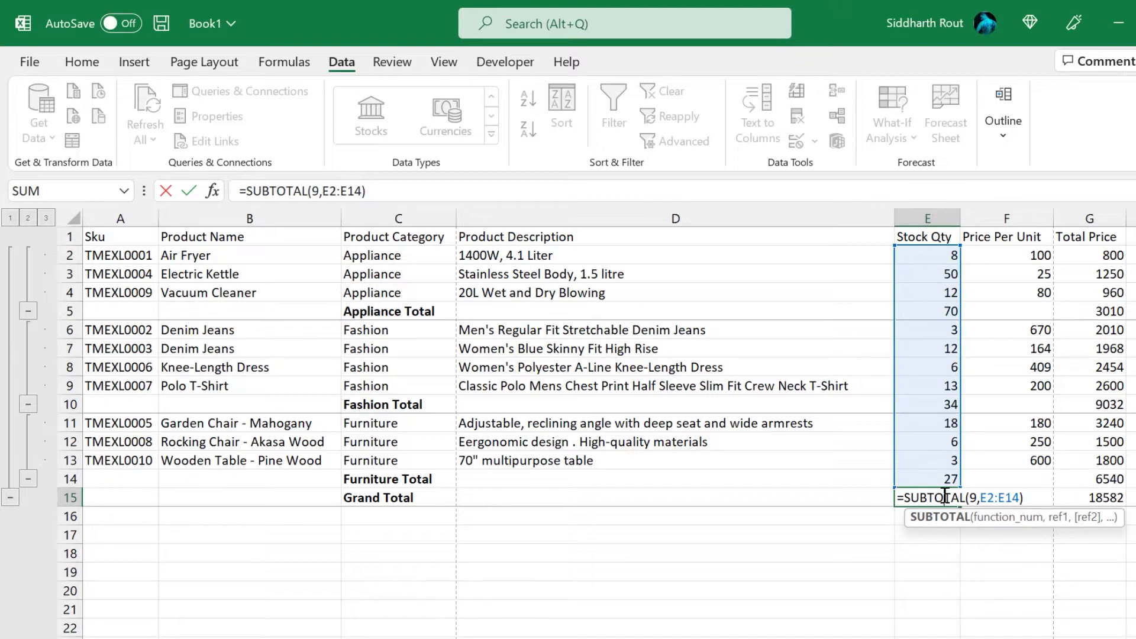
pyautogui.hotkey('ctrl', 'Return')
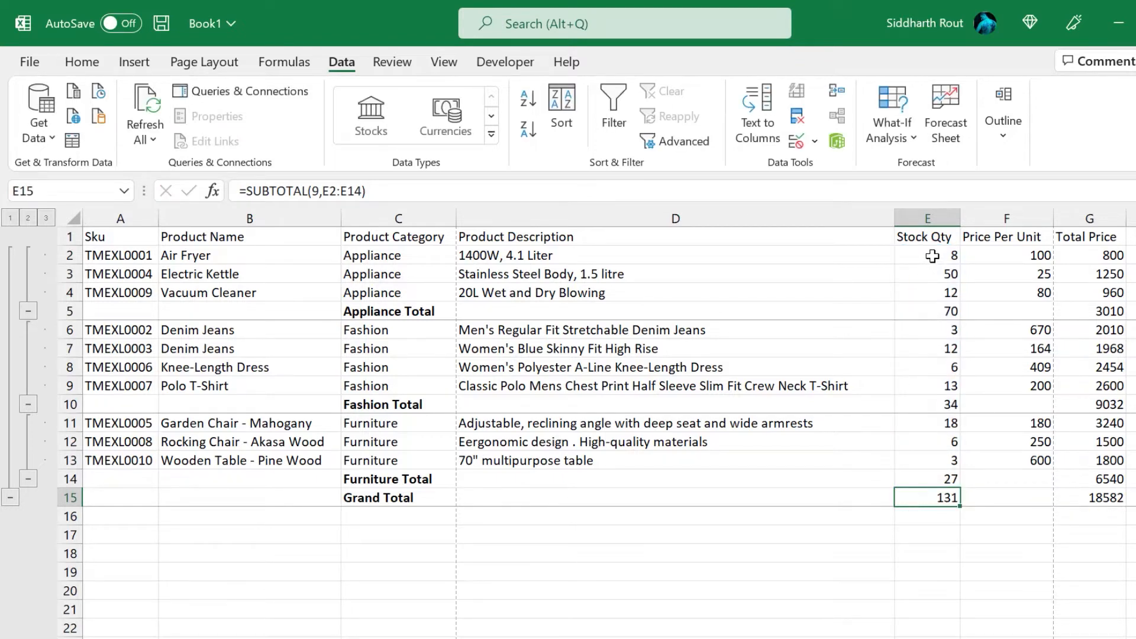
pyautogui.moveTo(933, 255); pyautogui.dragTo(937, 460)
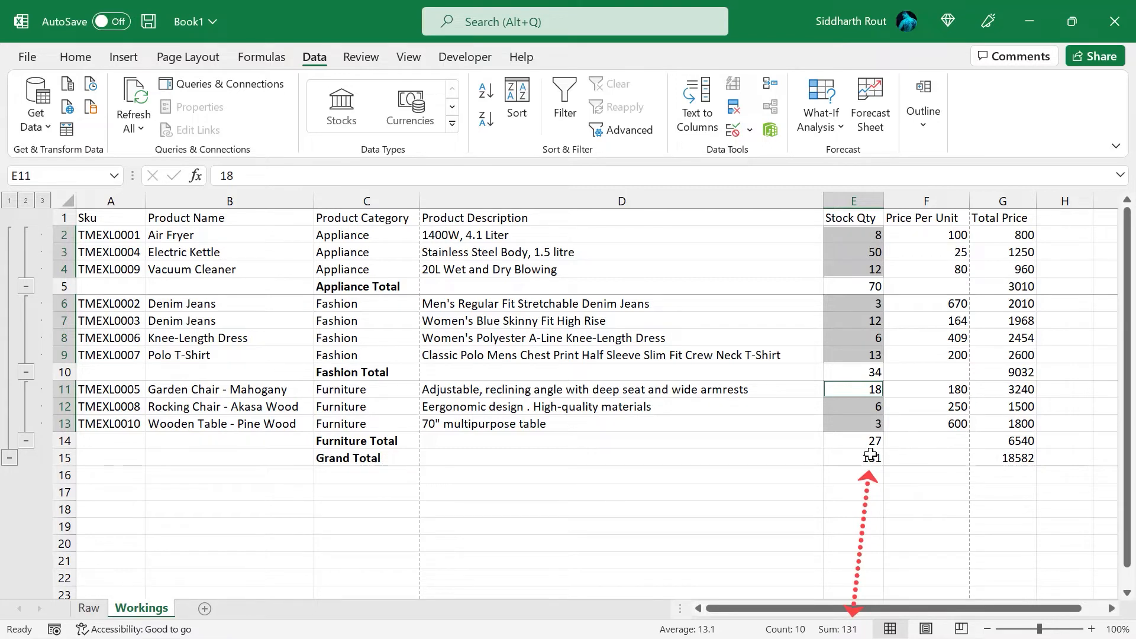
pyautogui.click(852, 460)
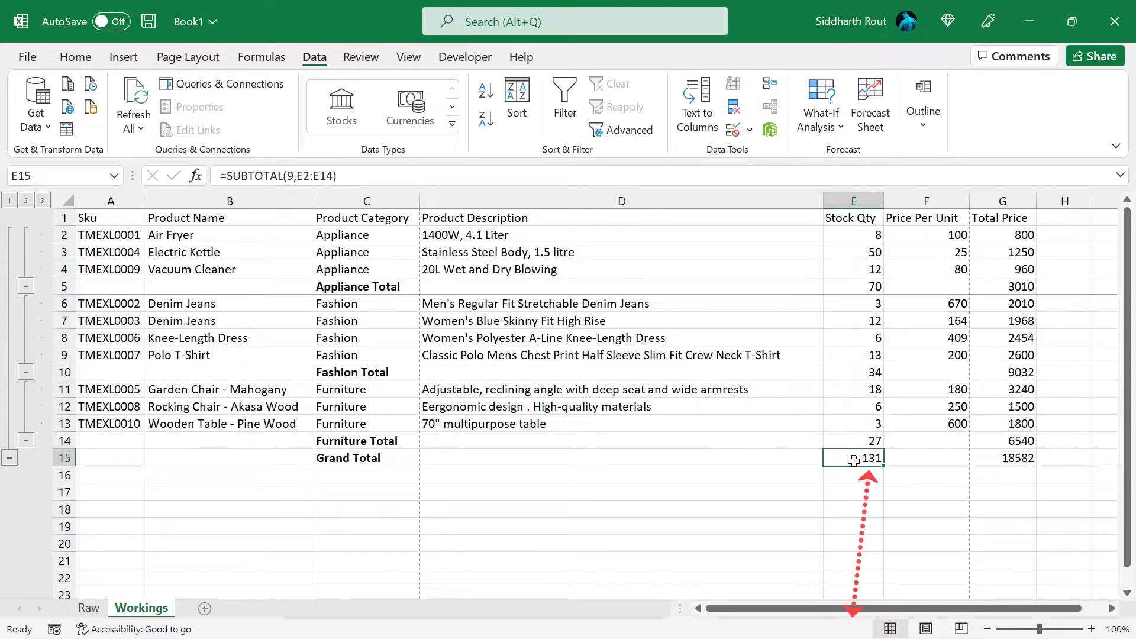
# Examine the category subtotal formulas for Appliance, Fashion and Furniture in E5, E10 and E14.
pyautogui.click(872, 288)
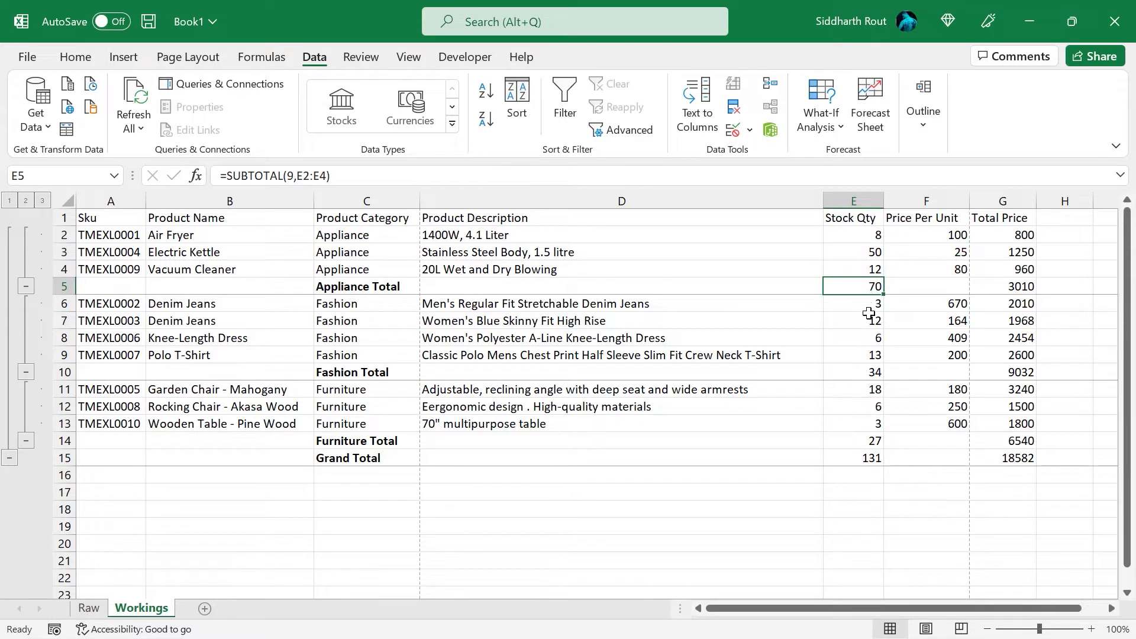
pyautogui.click(870, 372)
pyautogui.click(869, 441)
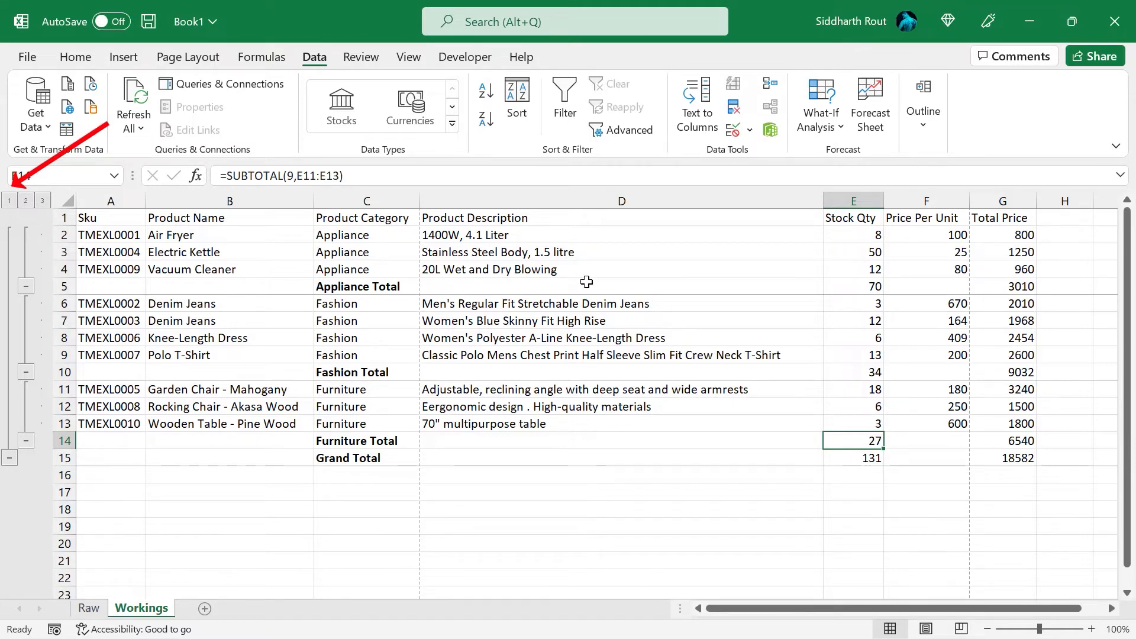
# View the subtotalled data at outline levels 1, 2 and 3, and collapse and re-expand the Appliance group.
pyautogui.click(10, 201)
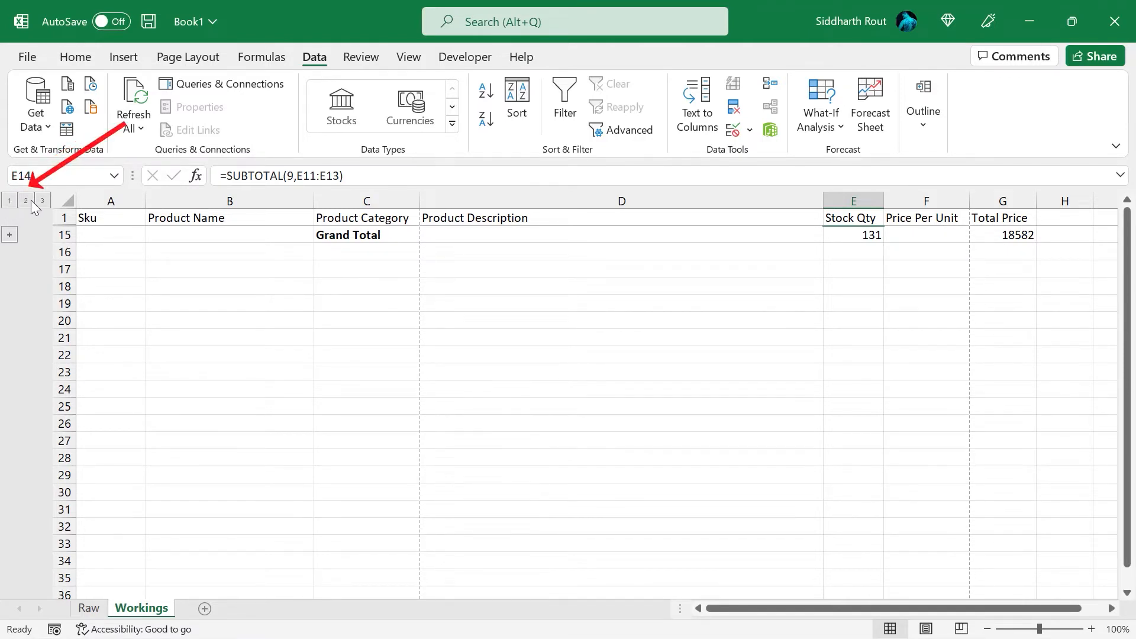
pyautogui.click(30, 200)
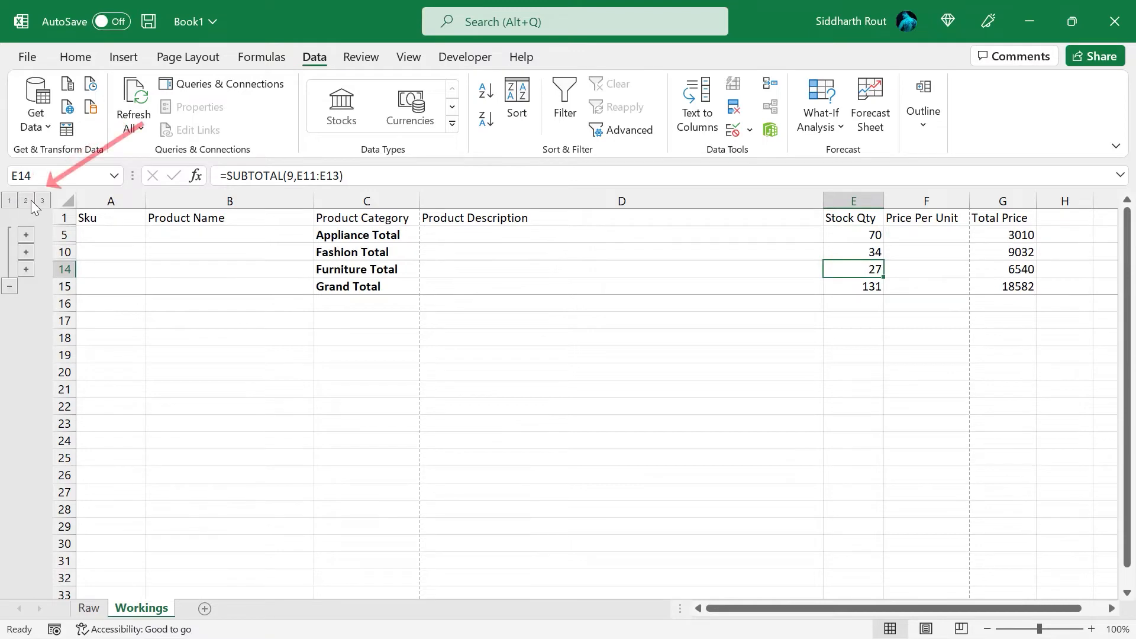
pyautogui.click(43, 200)
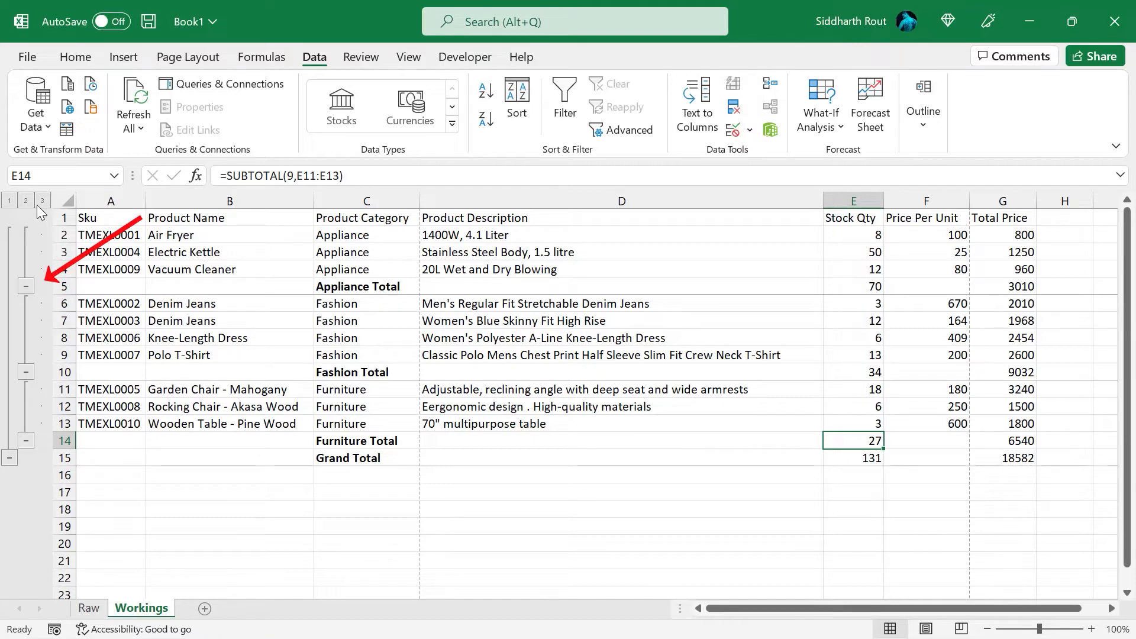
pyautogui.click(26, 286)
pyautogui.click(26, 235)
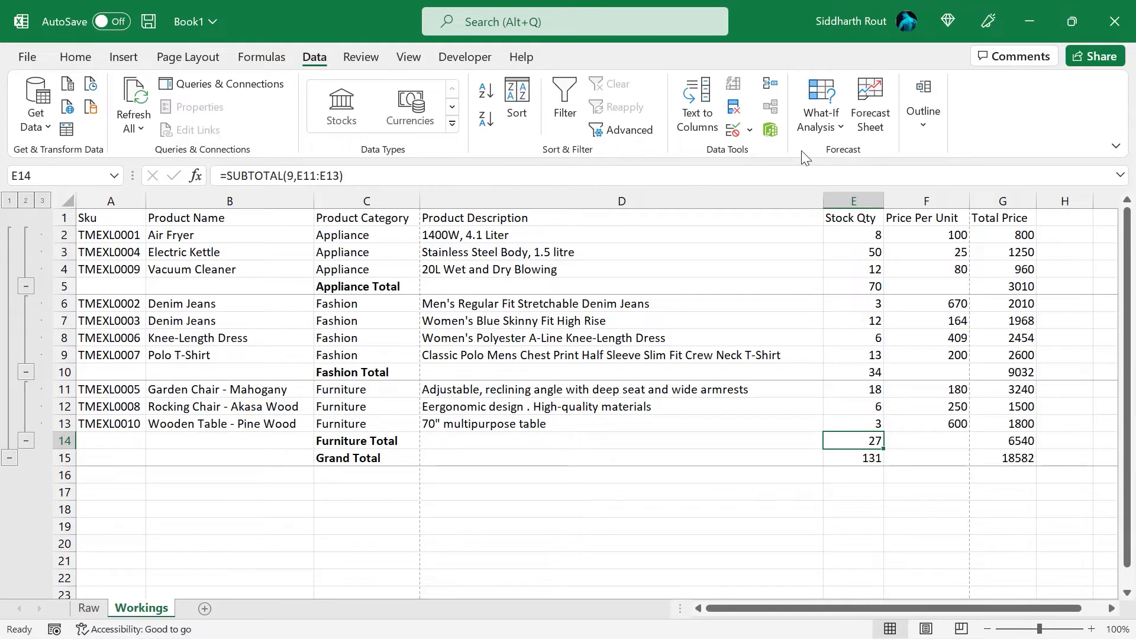
# Remove all subtotals from the product data on the Workings sheet.
pyautogui.click(917, 91)
pyautogui.click(1007, 193)
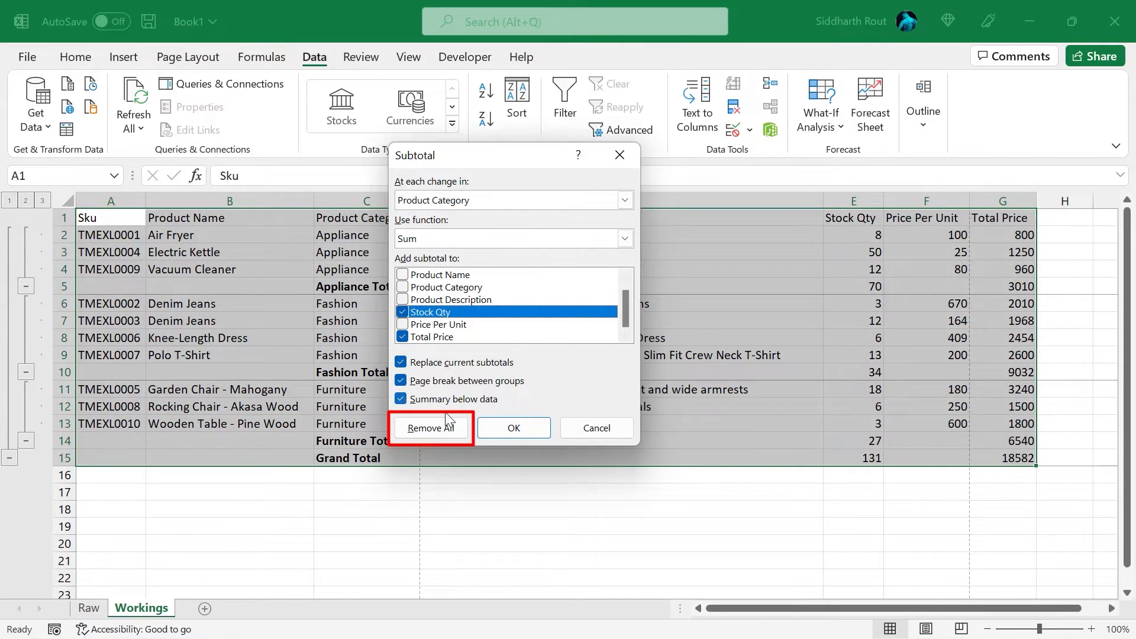
pyautogui.click(431, 433)
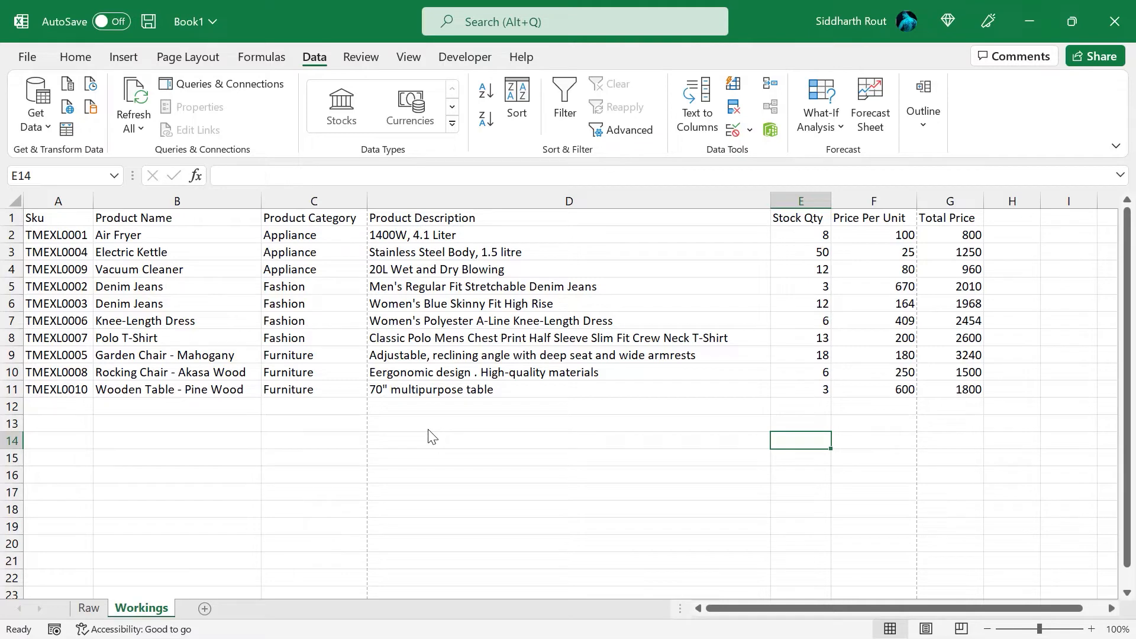
pyautogui.click(787, 425)
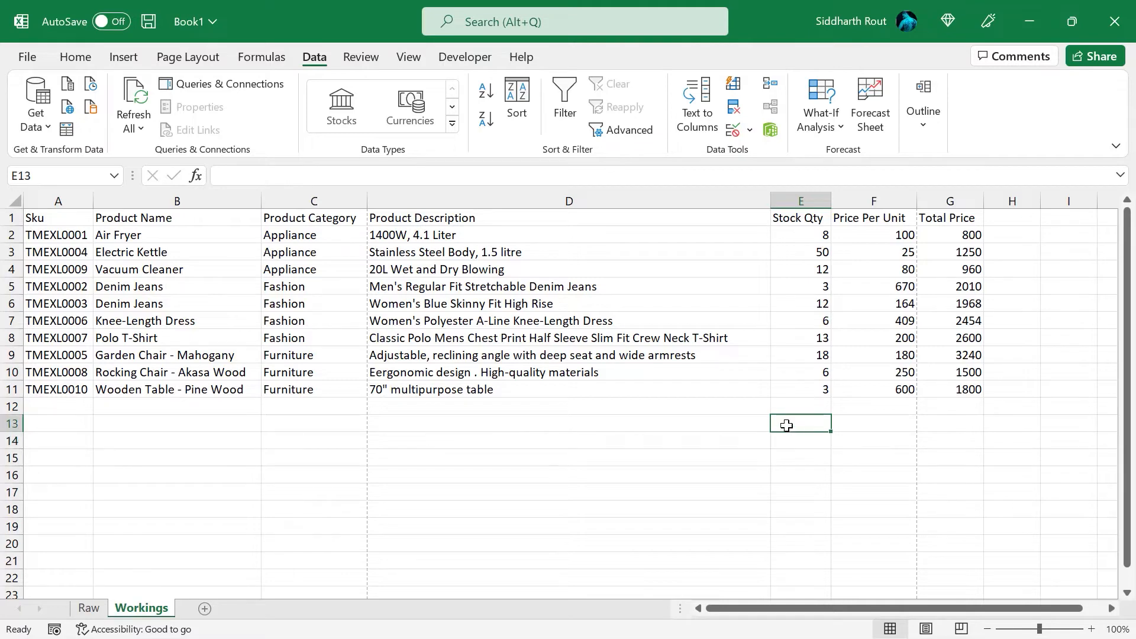
# Apply Sum subtotals by Product Category to Stock Qty and Total Price, with replacing current subtotals, page breaks and summary below data turned off.
pyautogui.click(456, 288)
pyautogui.click(922, 106)
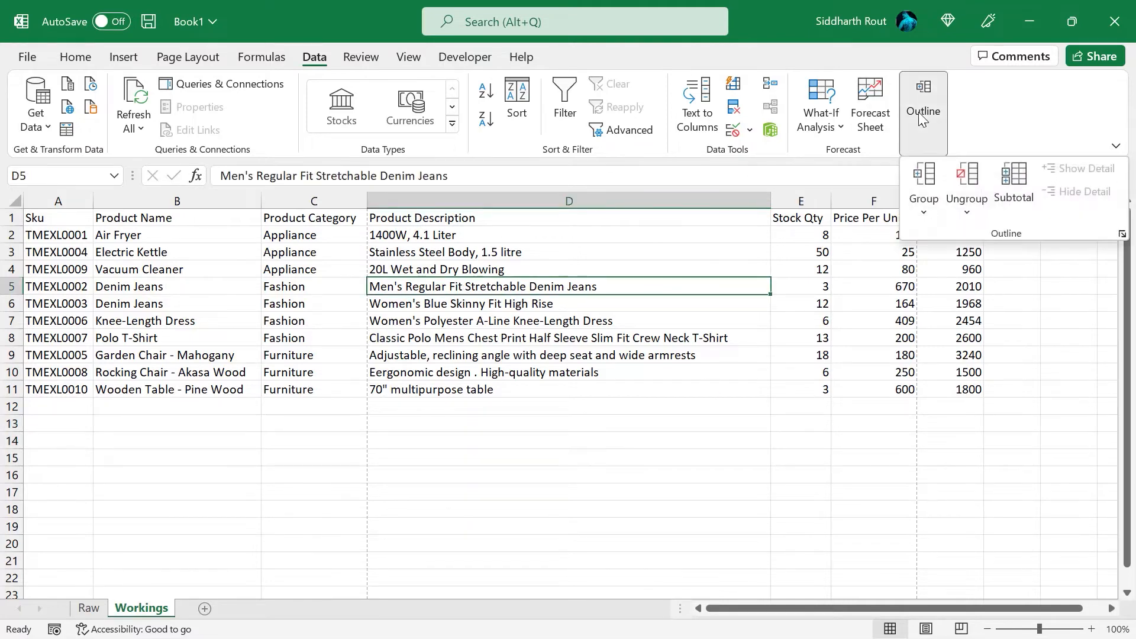
pyautogui.click(1006, 199)
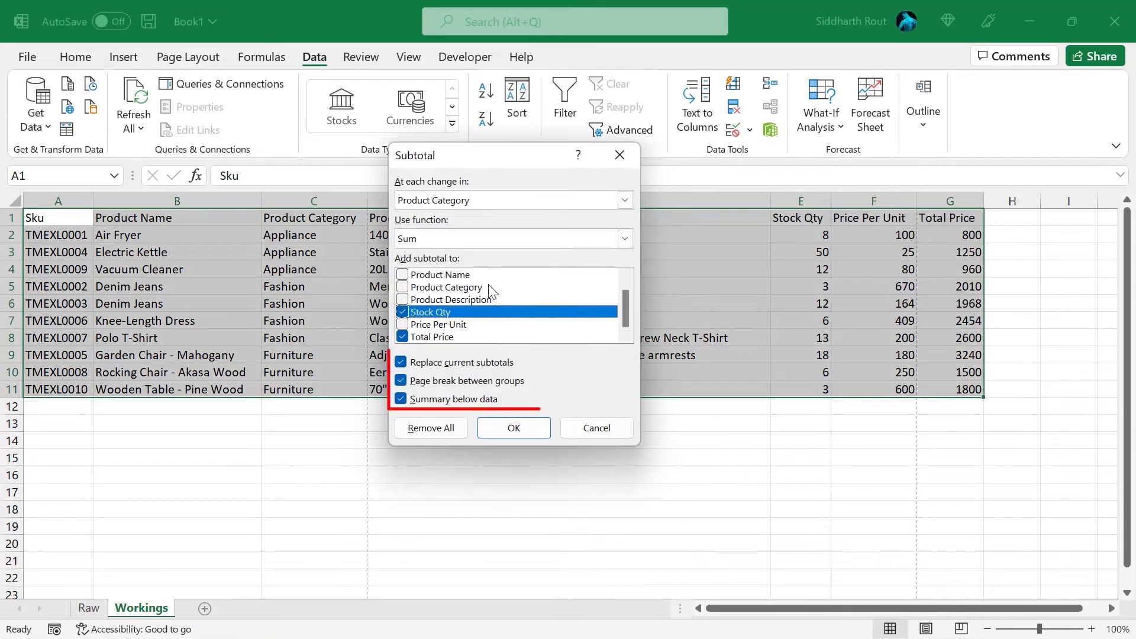
pyautogui.click(423, 362)
pyautogui.click(422, 380)
pyautogui.click(423, 399)
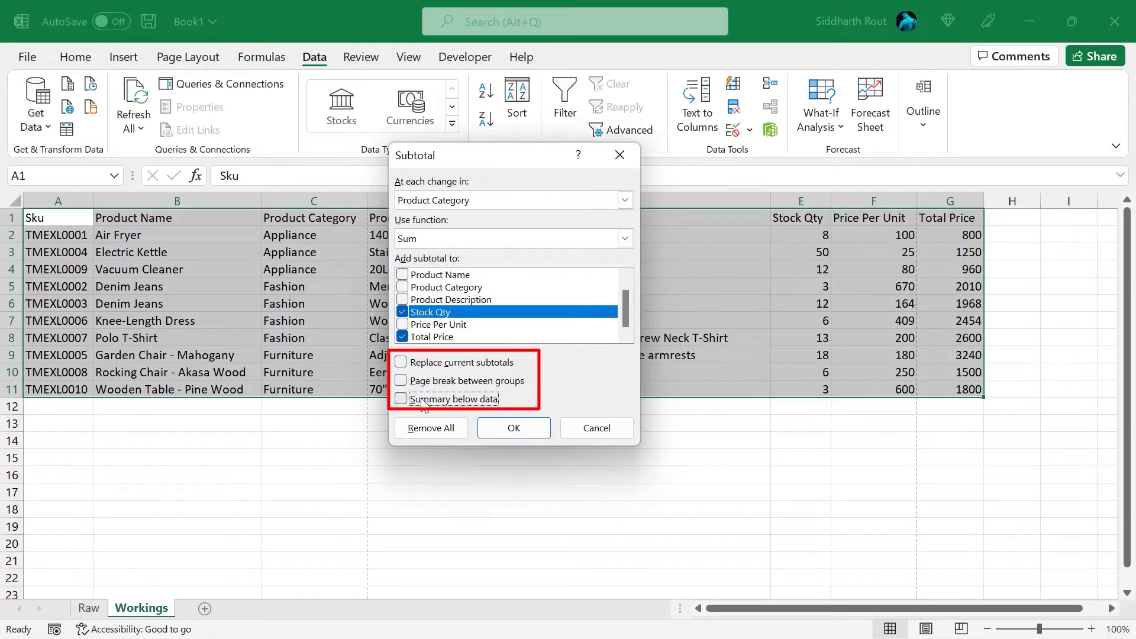
pyautogui.click(509, 427)
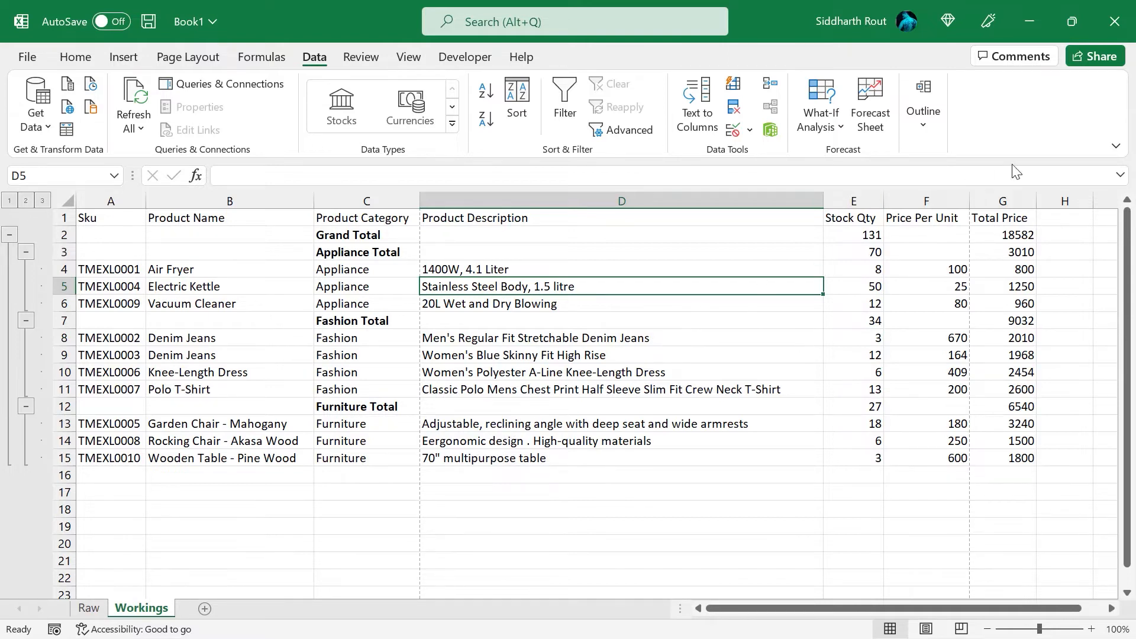
# Add a second subtotal level averaging only Price Per Unit by Product Category, keeping the existing Sum subtotals.
pyautogui.click(923, 110)
pyautogui.click(1015, 183)
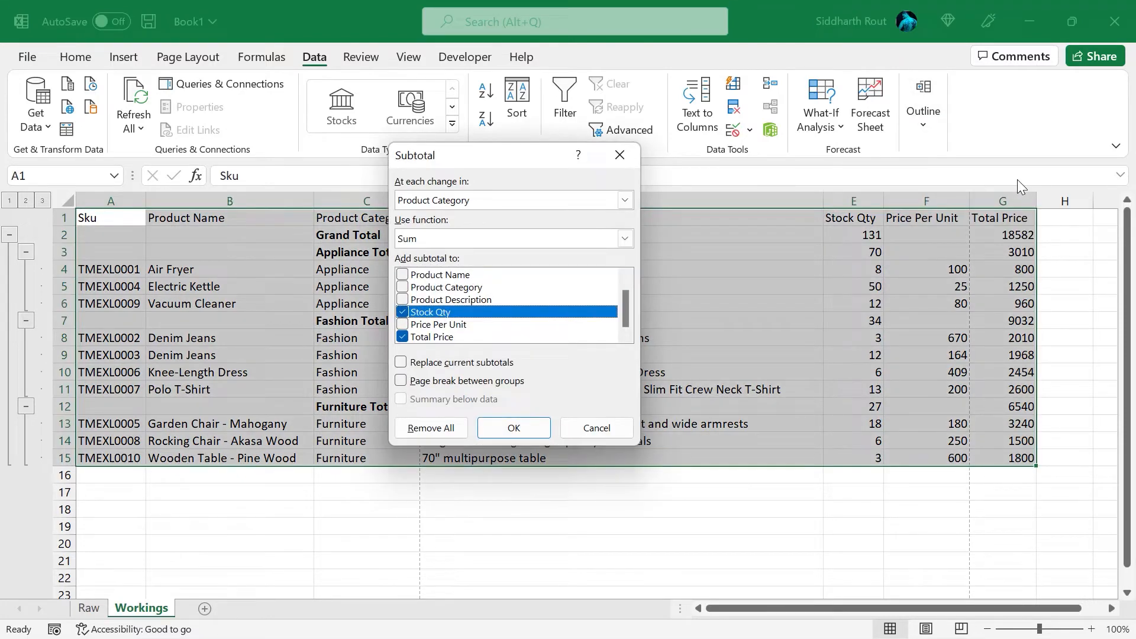
pyautogui.click(615, 238)
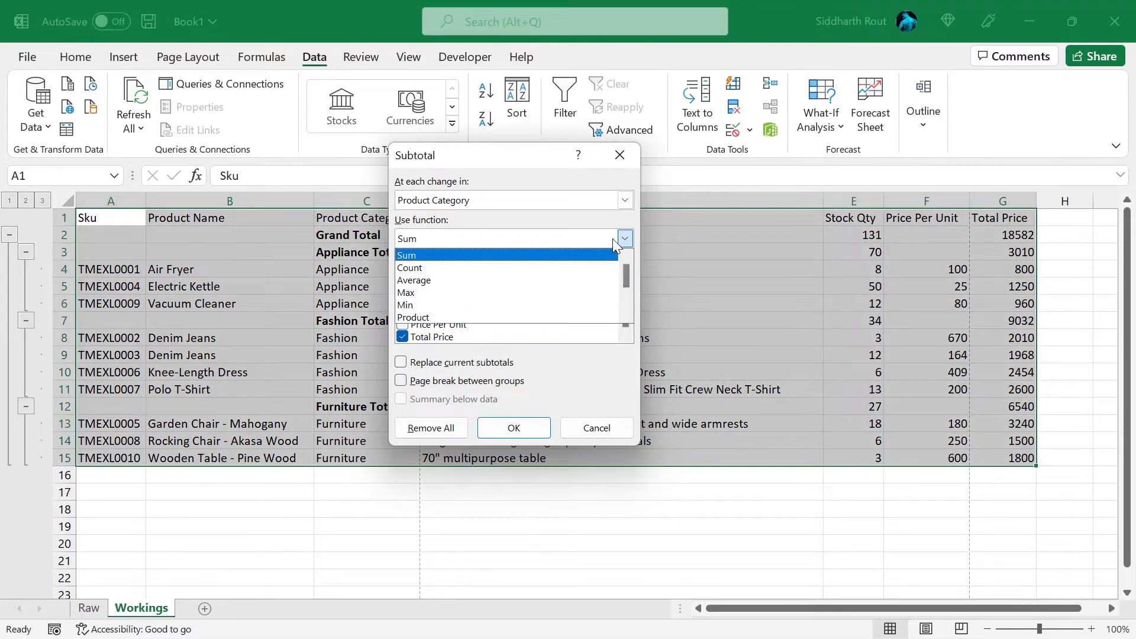
pyautogui.click(513, 286)
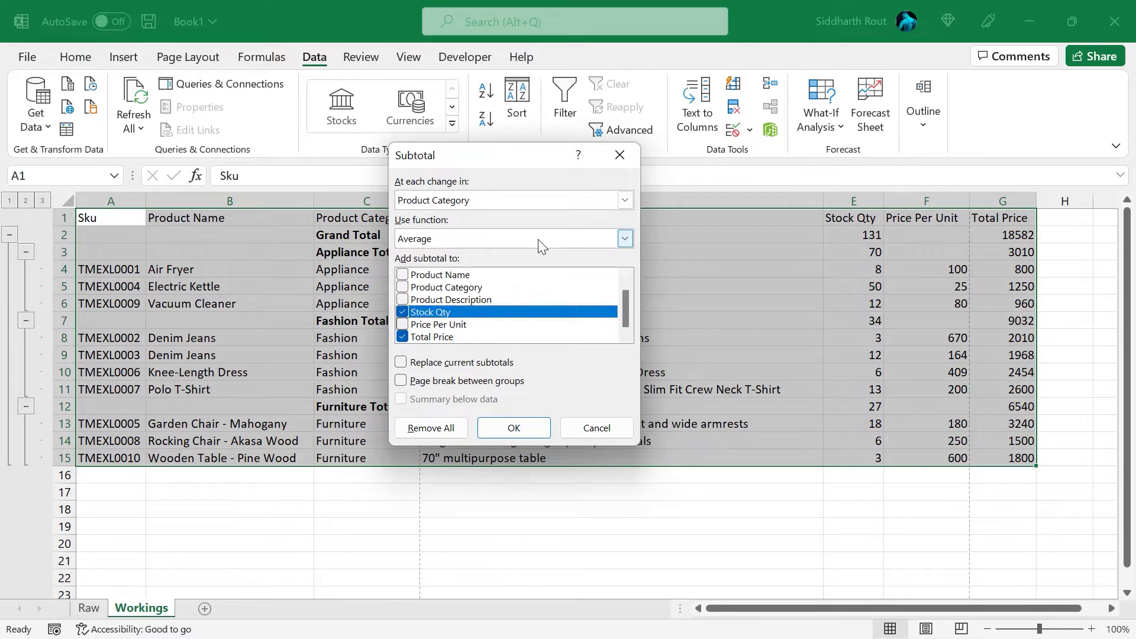
pyautogui.click(404, 324)
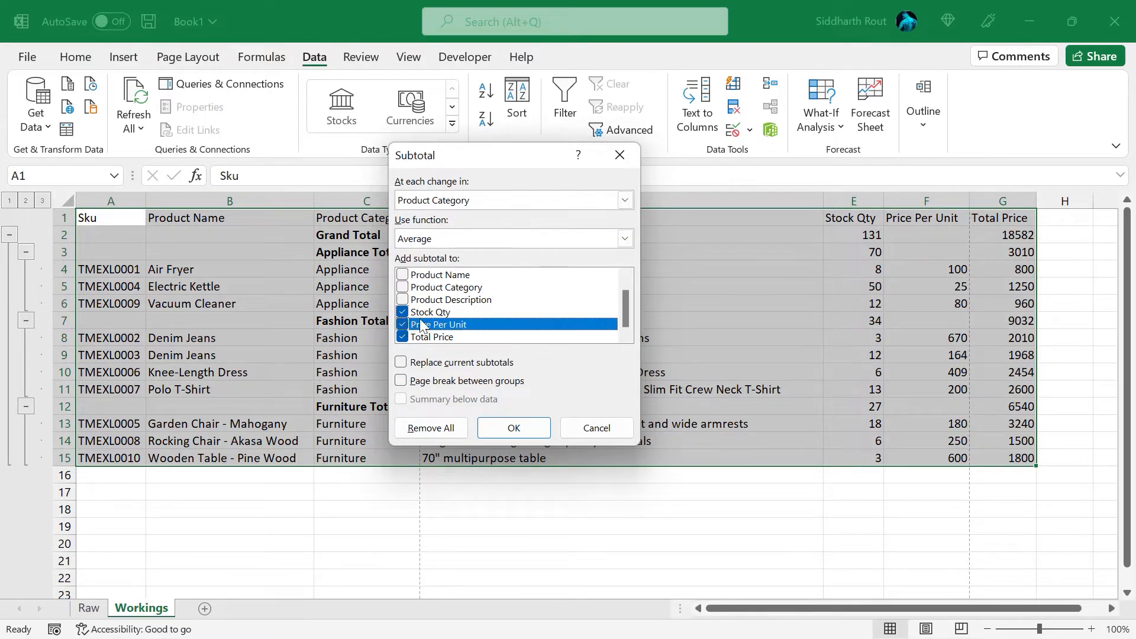
pyautogui.click(404, 312)
pyautogui.click(403, 337)
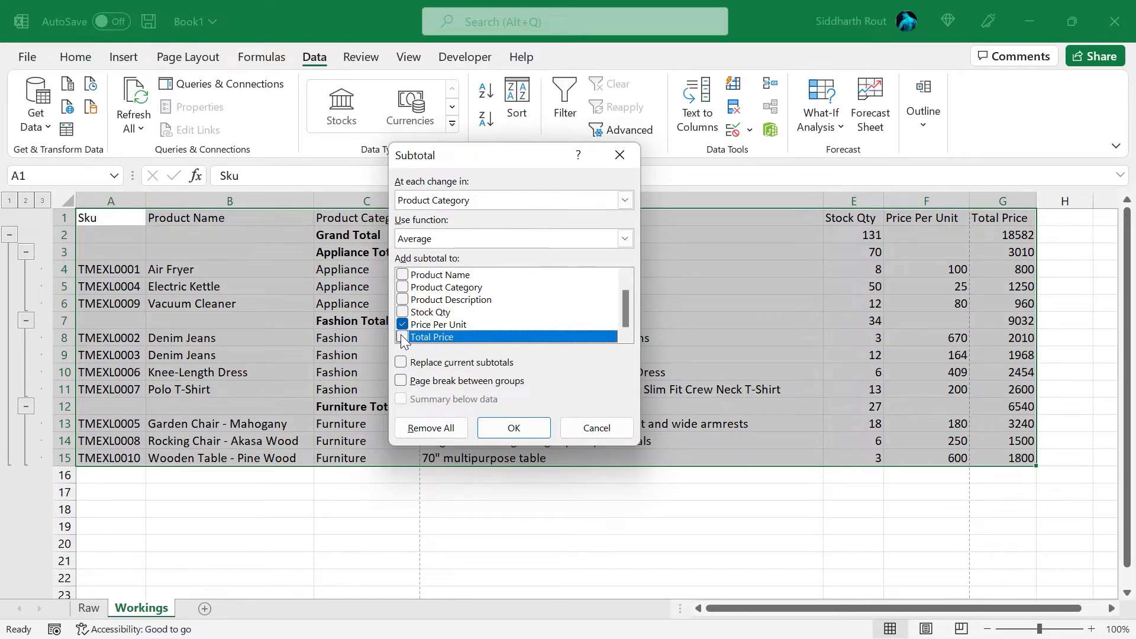
pyautogui.click(499, 430)
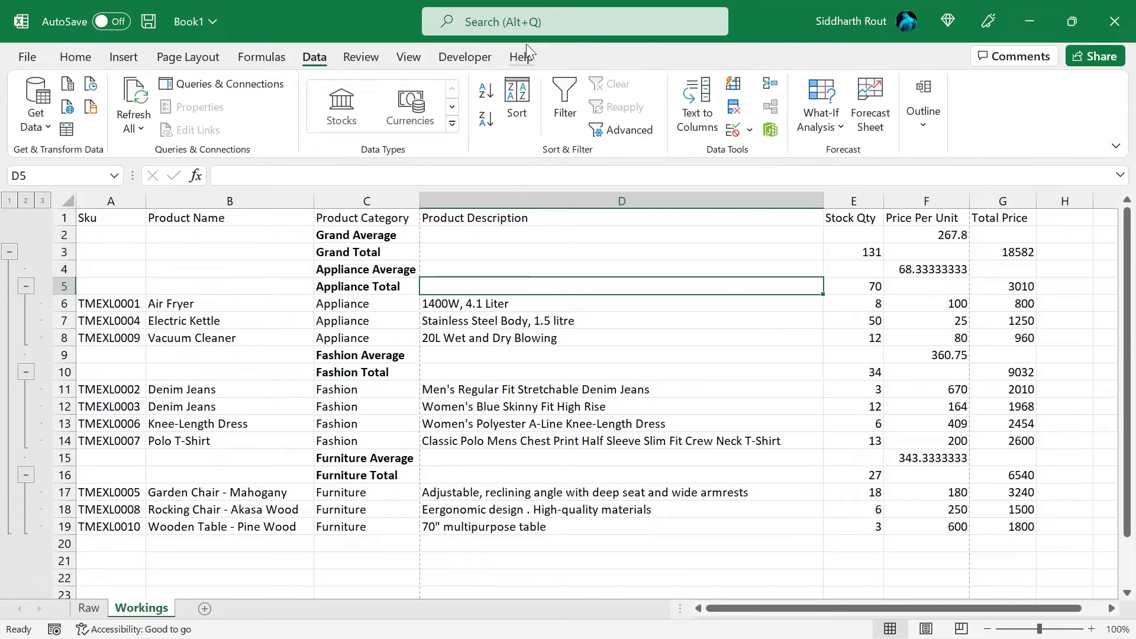
# Switch to the Visual Basic editor and open the code of the Mod2_SubTotalFeature module.
pyautogui.click(454, 59)
pyautogui.click(35, 101)
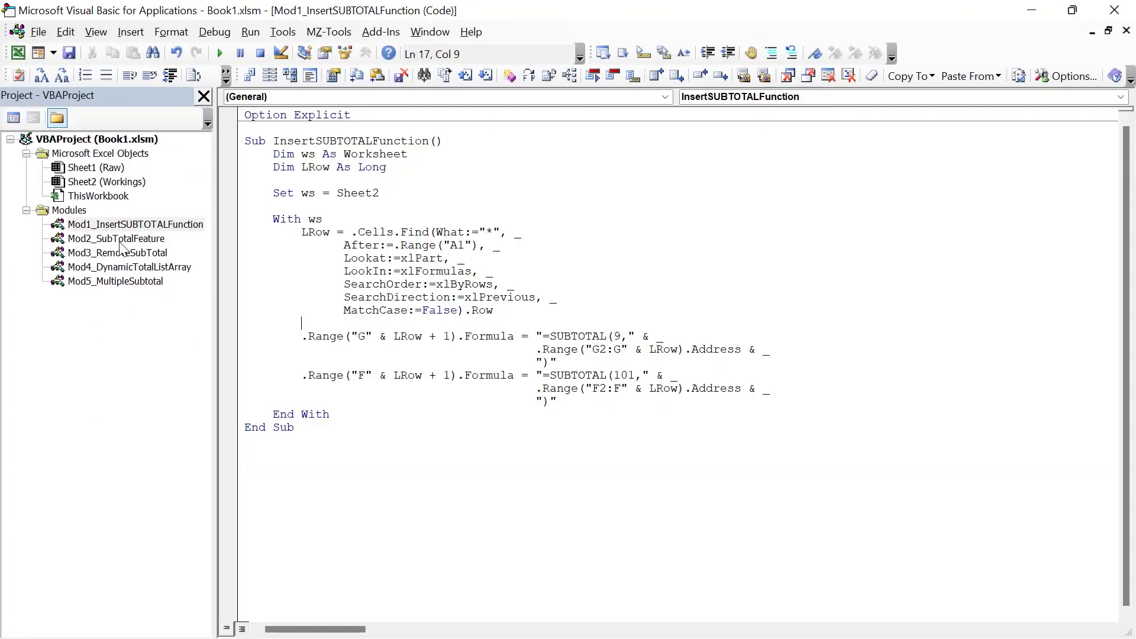
pyautogui.click(136, 239)
pyautogui.doubleClick(136, 238)
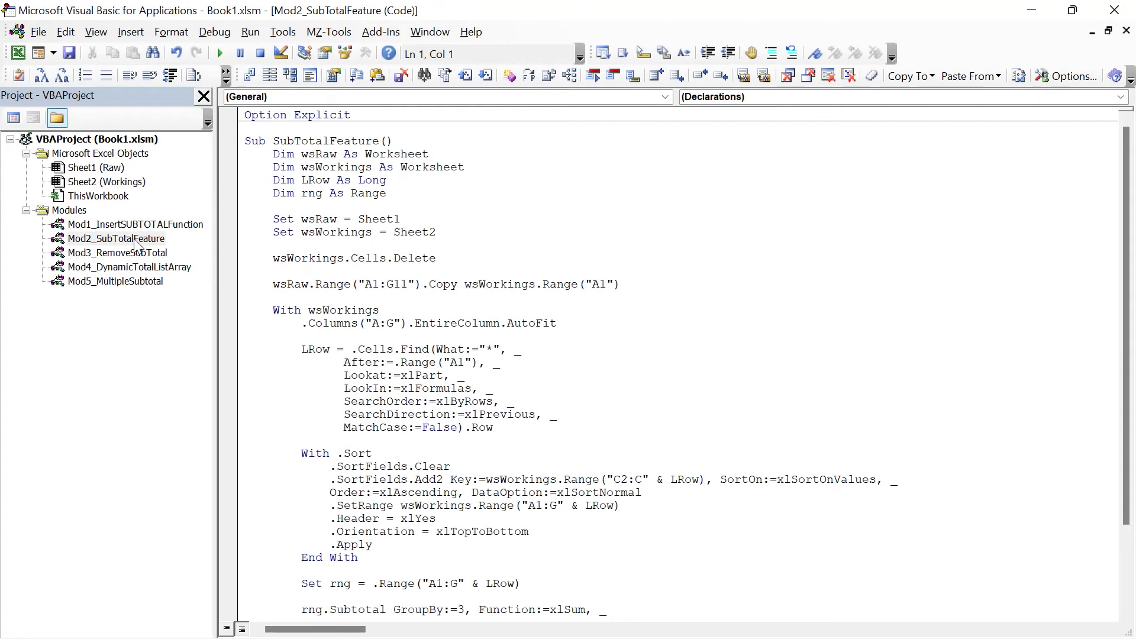